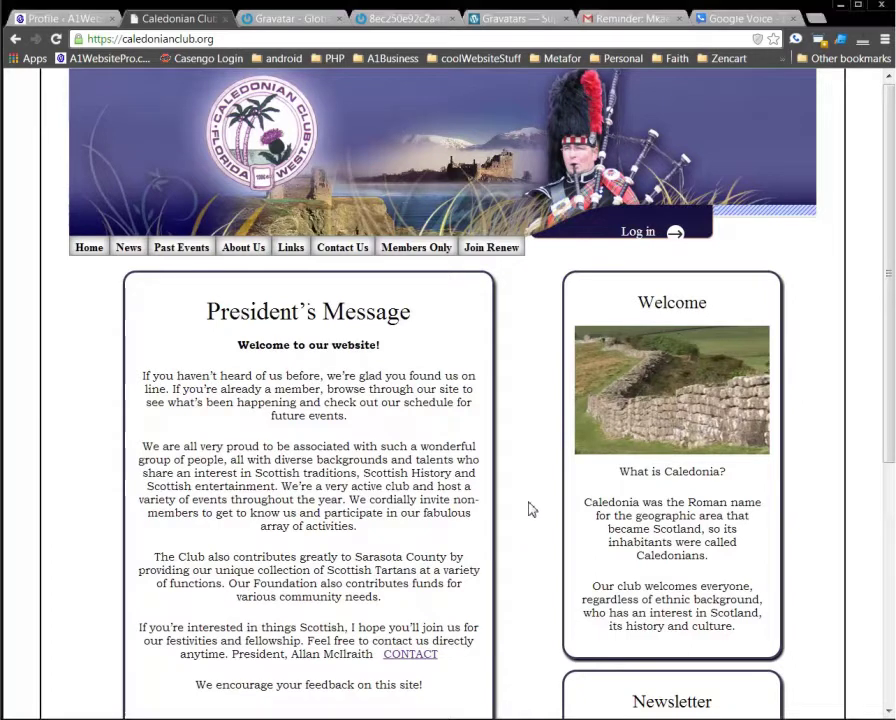
# Step: Open the login form from the link in the President's Message box and log in to the site
pyautogui.scroll(-3, 531, 510)
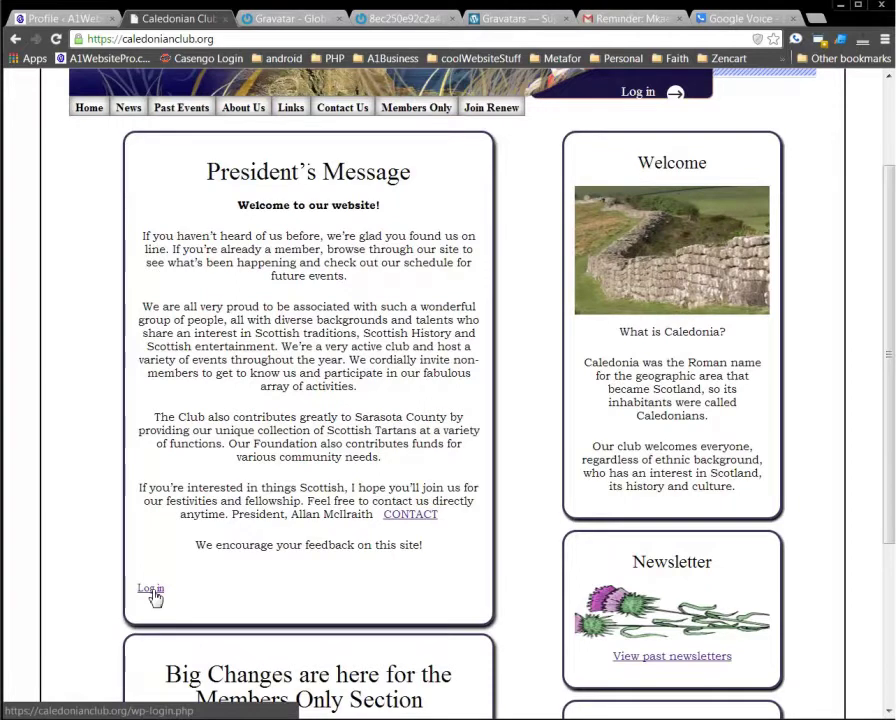
pyautogui.scroll(-1, 280, 598)
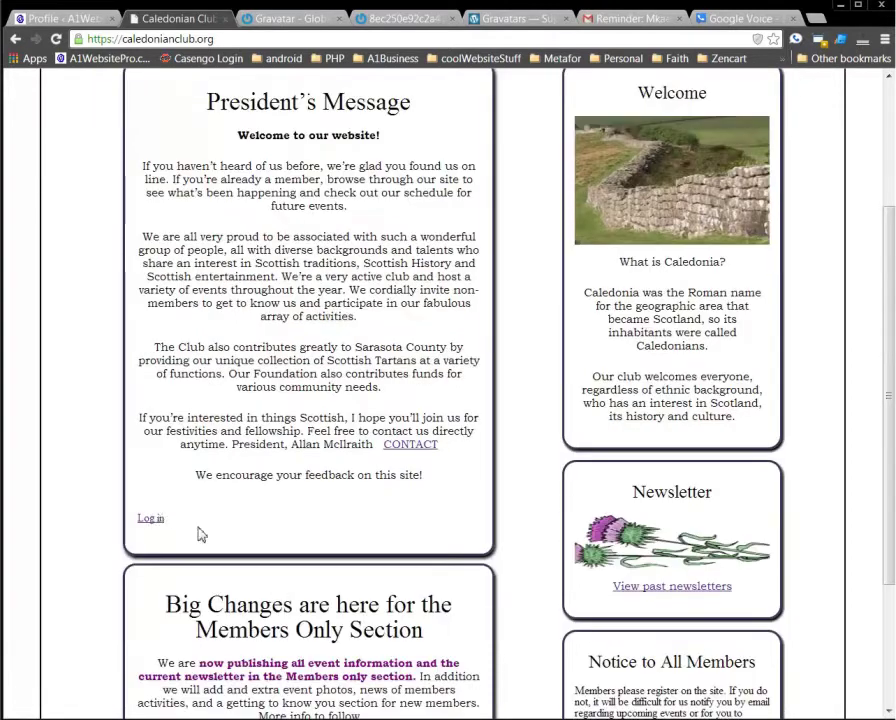
pyautogui.click(150, 519)
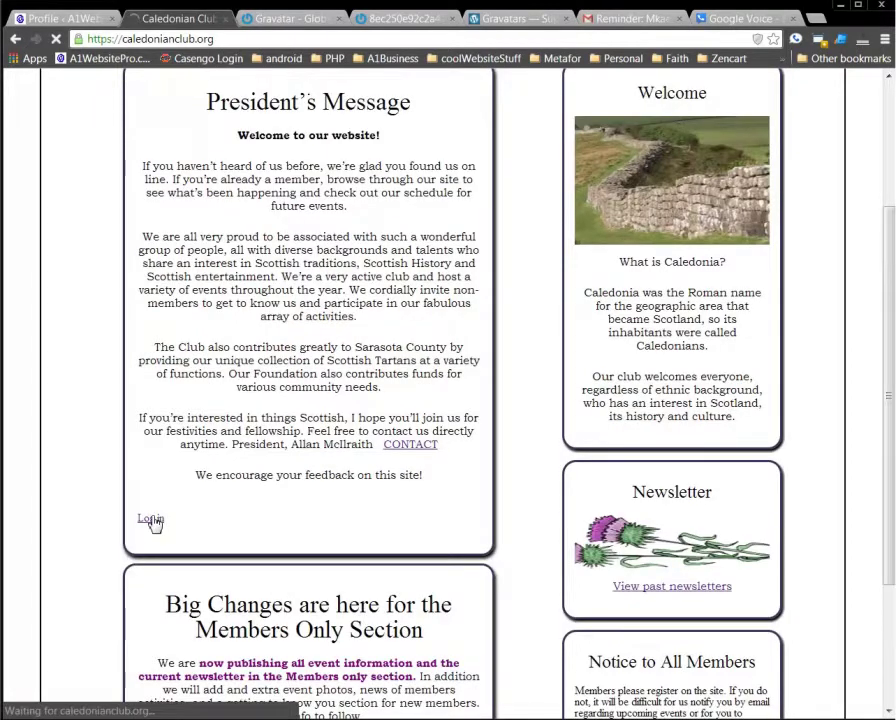
pyautogui.click(521, 360)
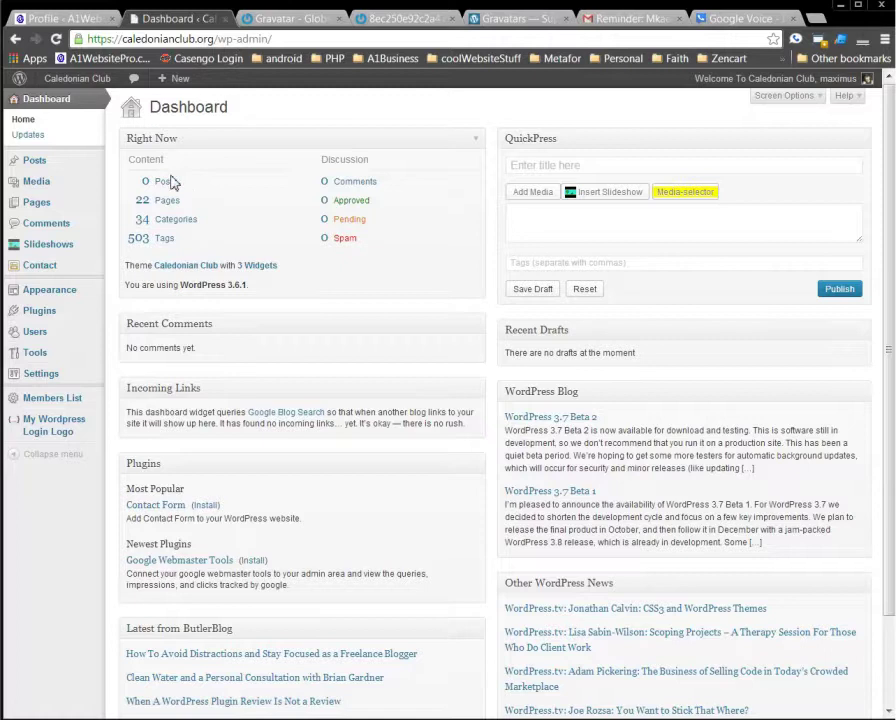
# Step: Open the home page titled "." for editing from the list of pages and find the [logg] shortcode in its text
pyautogui.moveTo(55, 210)
pyautogui.click(158, 204)
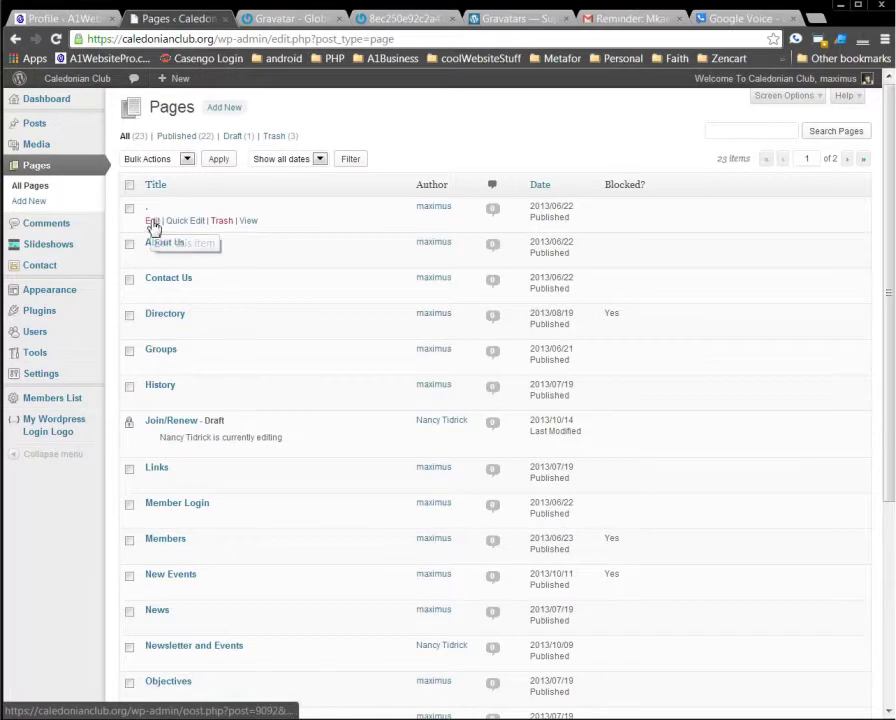
pyautogui.click(151, 221)
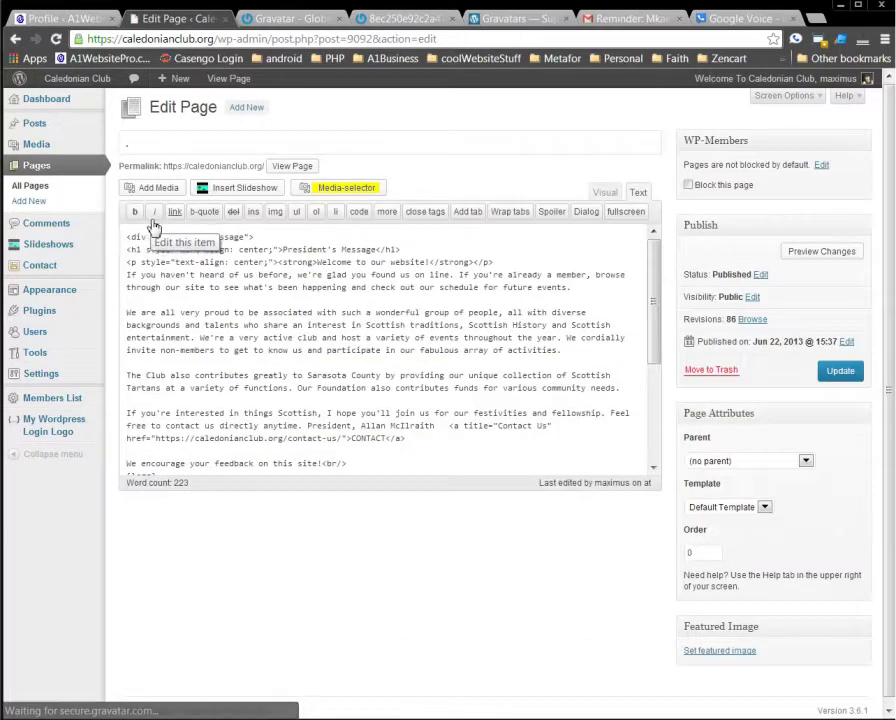
pyautogui.moveTo(654, 320); pyautogui.dragTo(634, 430)
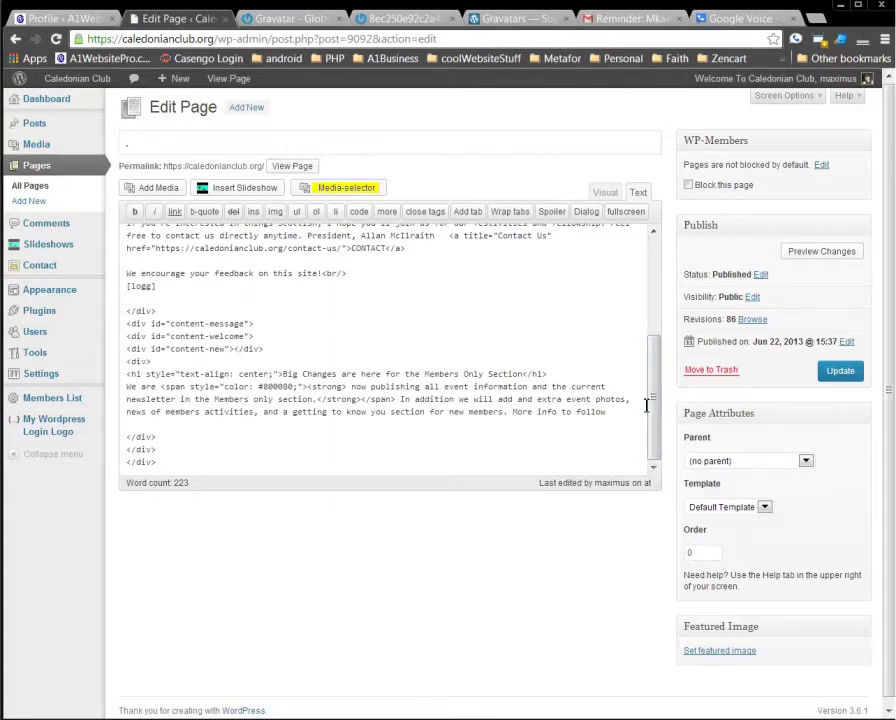
pyautogui.moveTo(159, 289); pyautogui.dragTo(128, 288)
# Step: View the live home page in a new tab and examine what the login shortcode outputs below the President's Message
pyautogui.middleClick(229, 79)
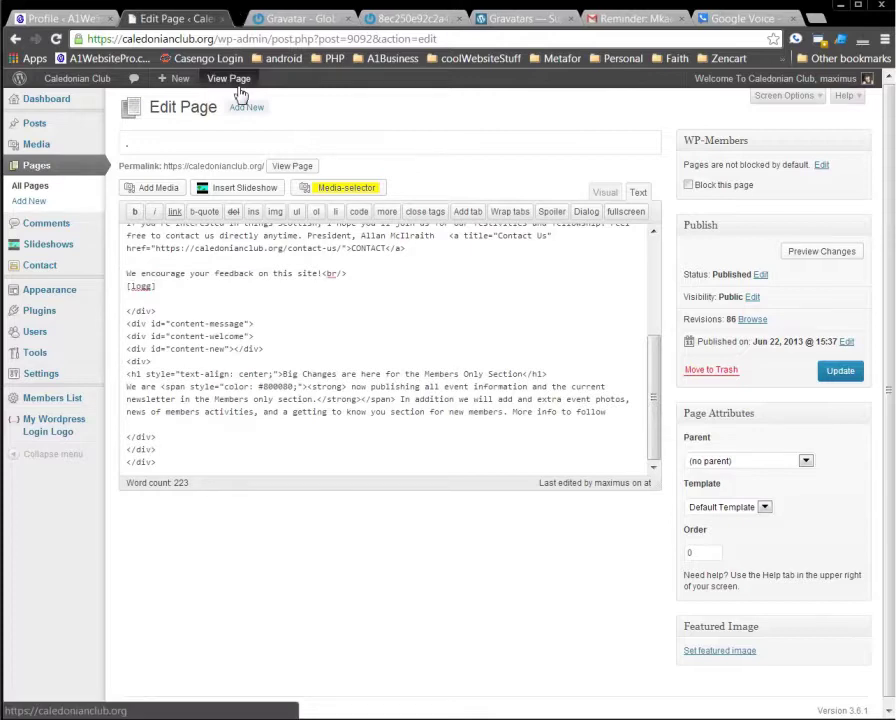
pyautogui.click(258, 20)
pyautogui.scroll(-3, 372, 420)
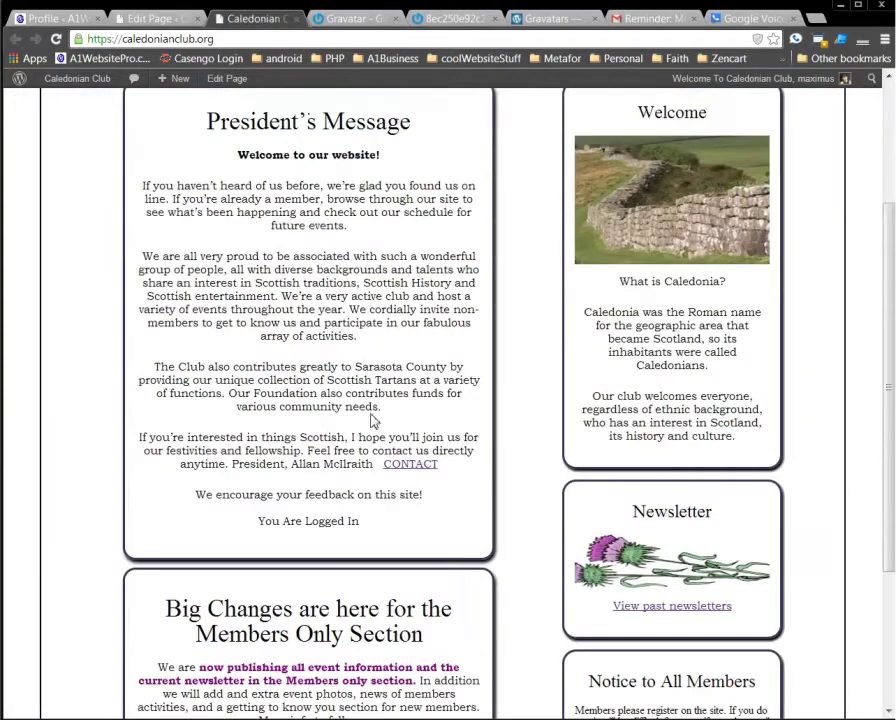
pyautogui.moveTo(260, 521); pyautogui.dragTo(376, 527)
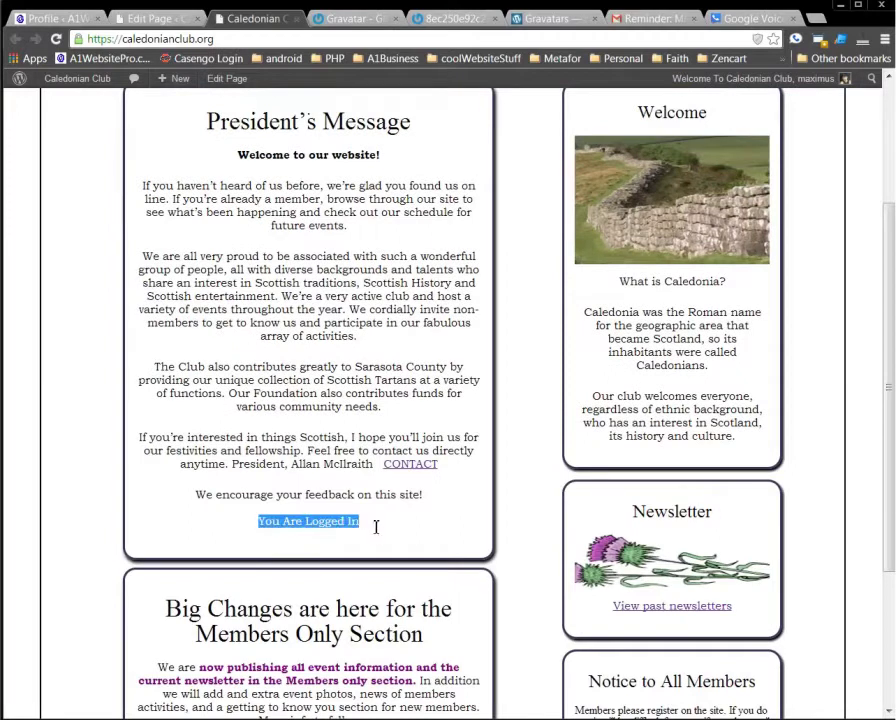
pyautogui.click(376, 532)
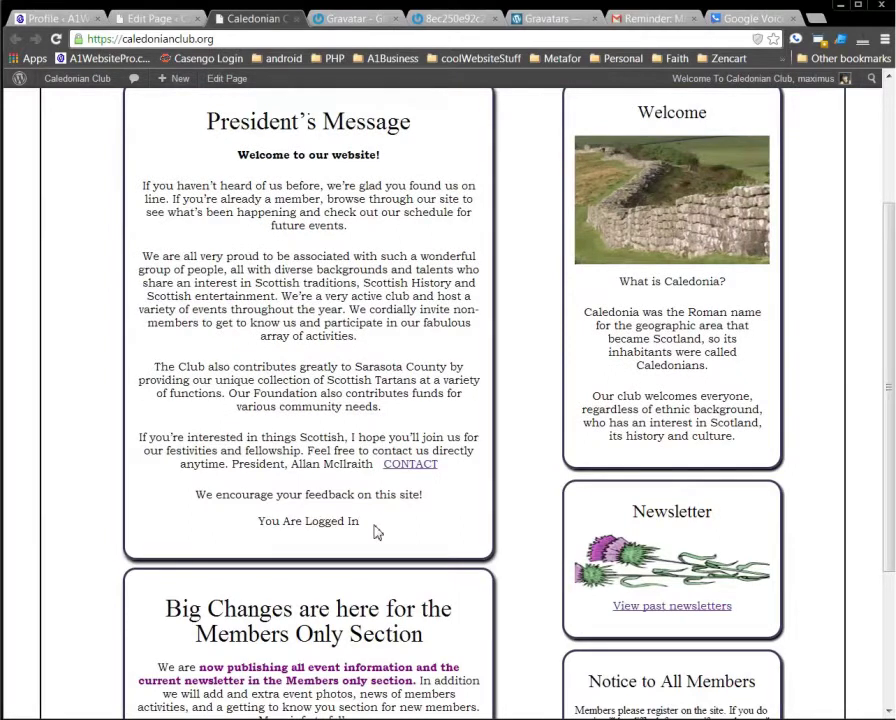
pyautogui.moveTo(259, 522); pyautogui.dragTo(368, 531)
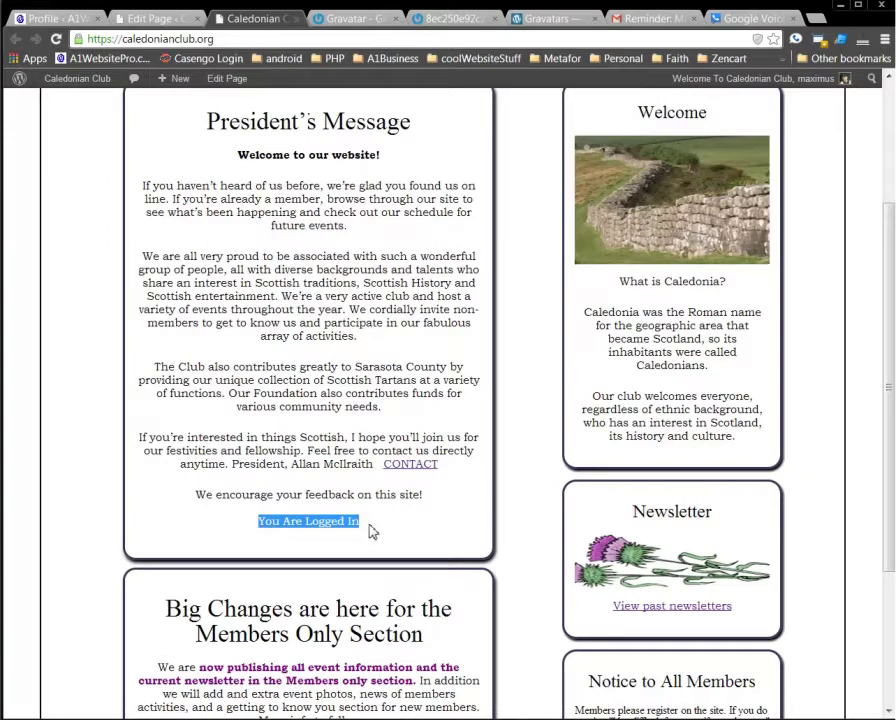
# Step: Return to the home page editor and copy the [logg] shortcode from the page text
pyautogui.click(155, 19)
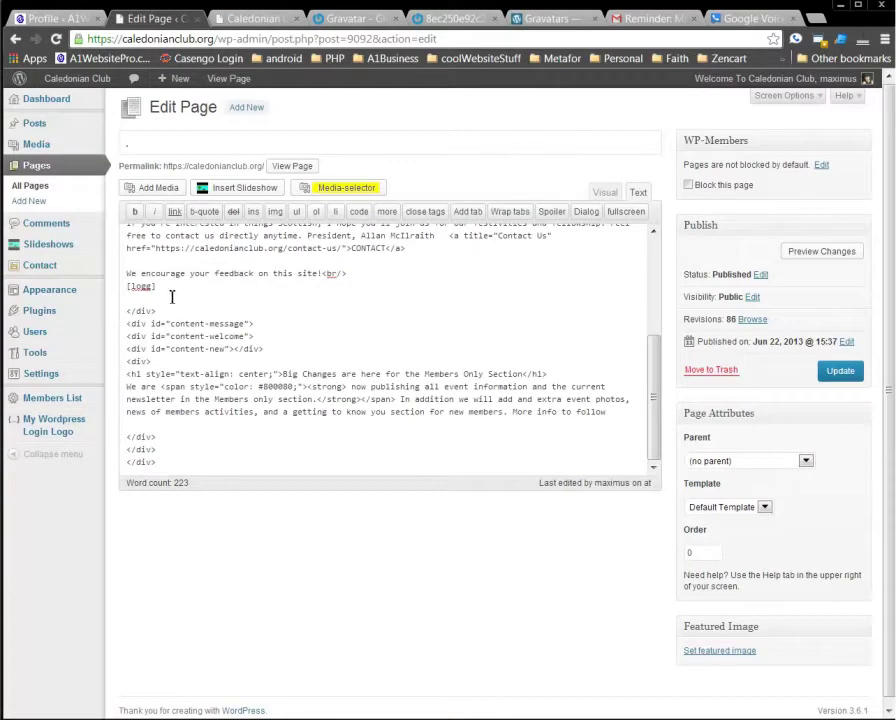
pyautogui.moveTo(152, 290); pyautogui.dragTo(127, 289)
pyautogui.rightClick(140, 289)
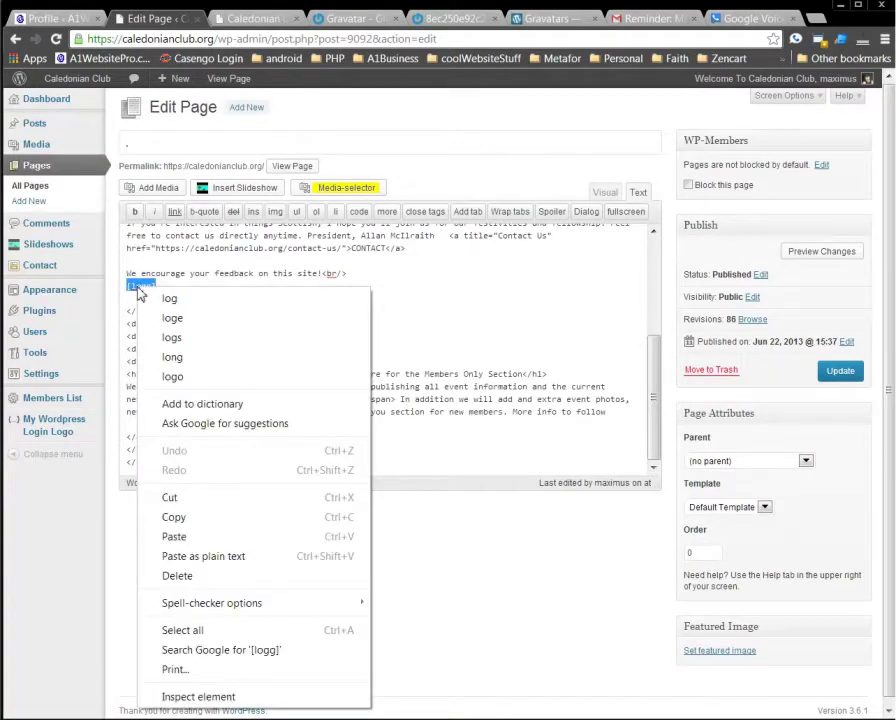
pyautogui.click(193, 519)
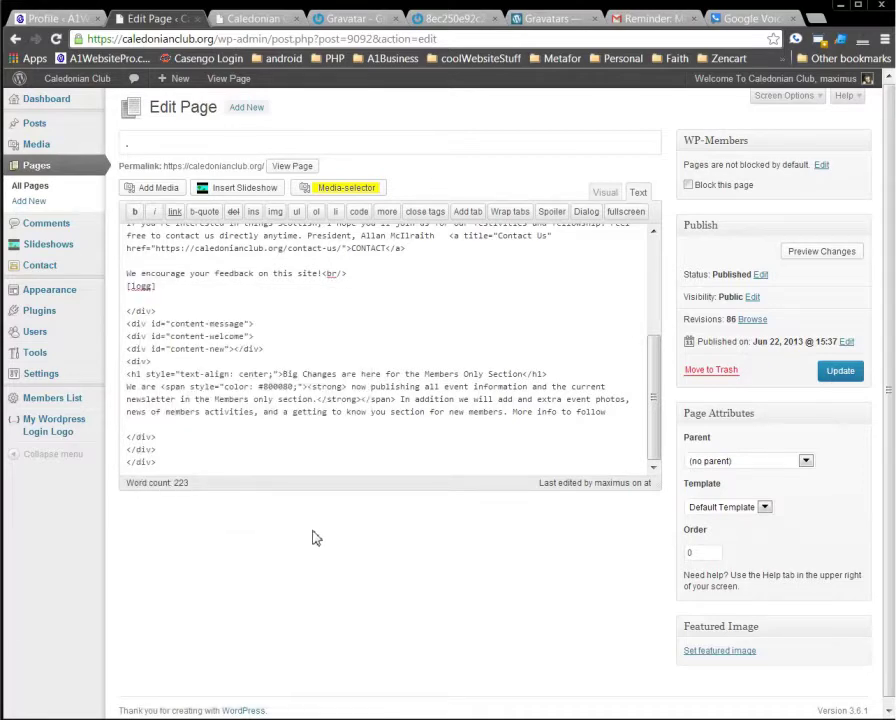
# Step: Open the widget management page in the admin tab and look over the sidebar boxes on the live home page
pyautogui.moveTo(62, 290)
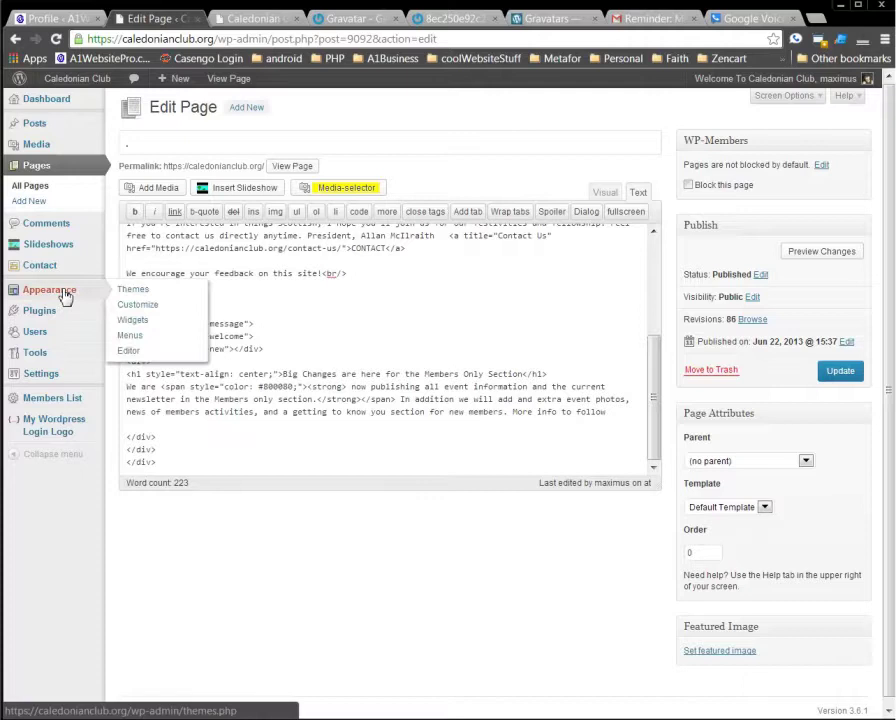
pyautogui.click(134, 322)
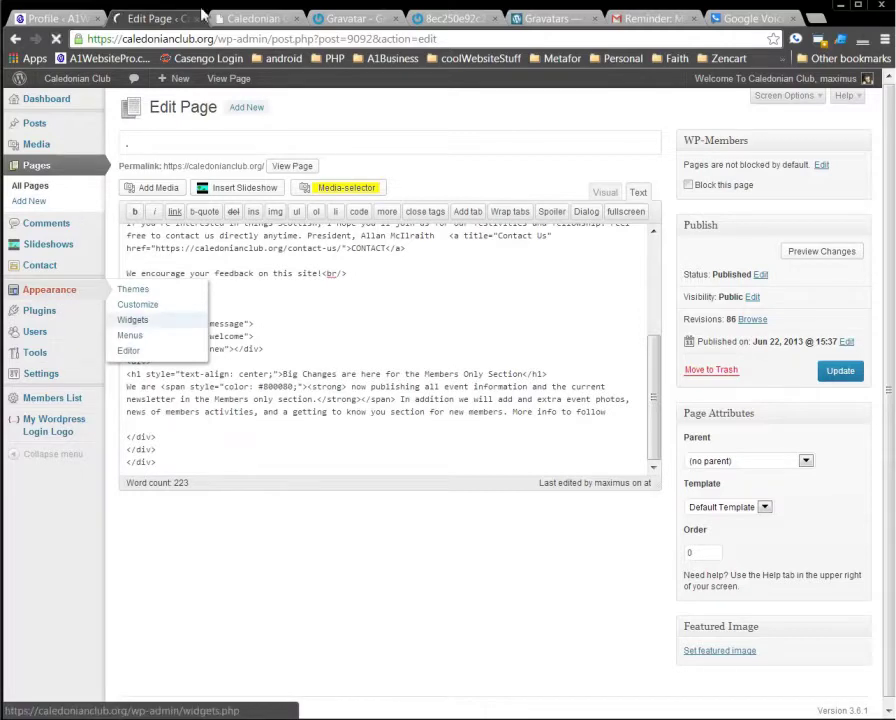
pyautogui.click(231, 20)
pyautogui.scroll(-3, 674, 422)
pyautogui.scroll(5, 680, 434)
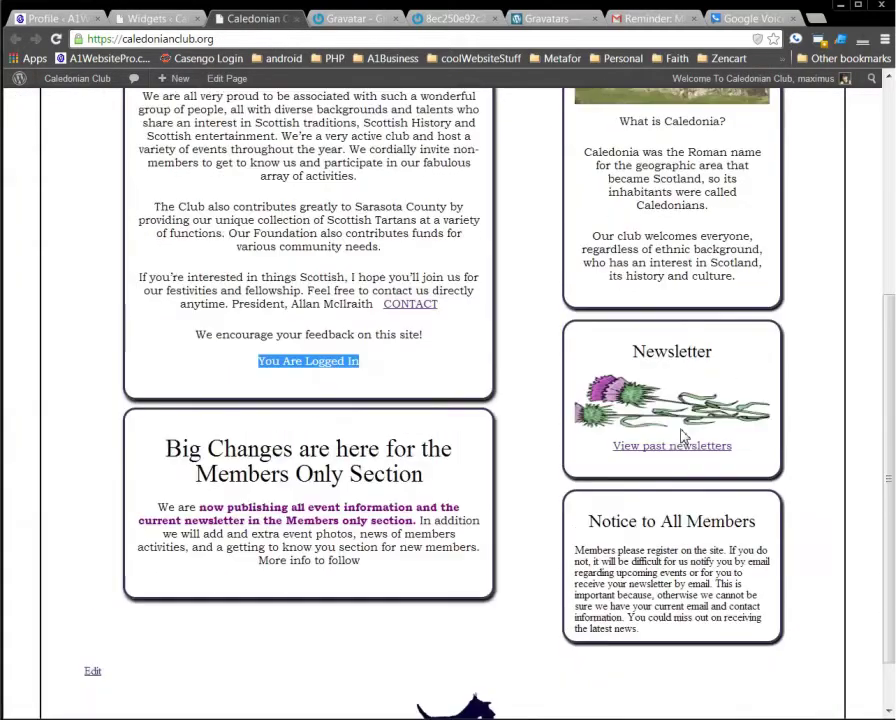
pyautogui.scroll(-3, 686, 424)
pyautogui.scroll(3, 659, 398)
pyautogui.scroll(-1, 658, 396)
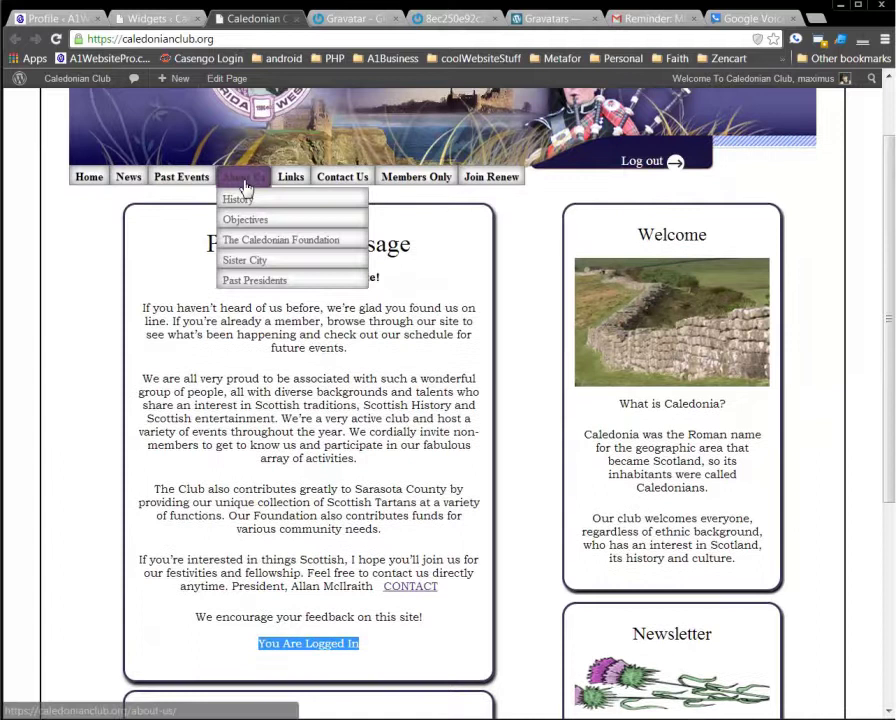
# Step: Visit the live About Us page and open it in the page editor
pyautogui.click(244, 178)
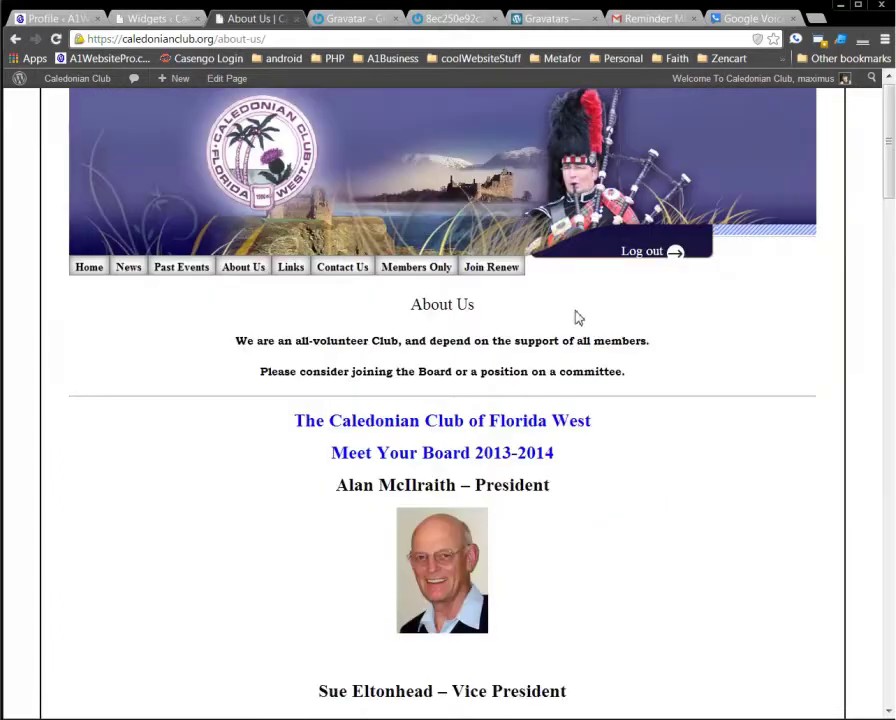
pyautogui.scroll(-2, 600, 360)
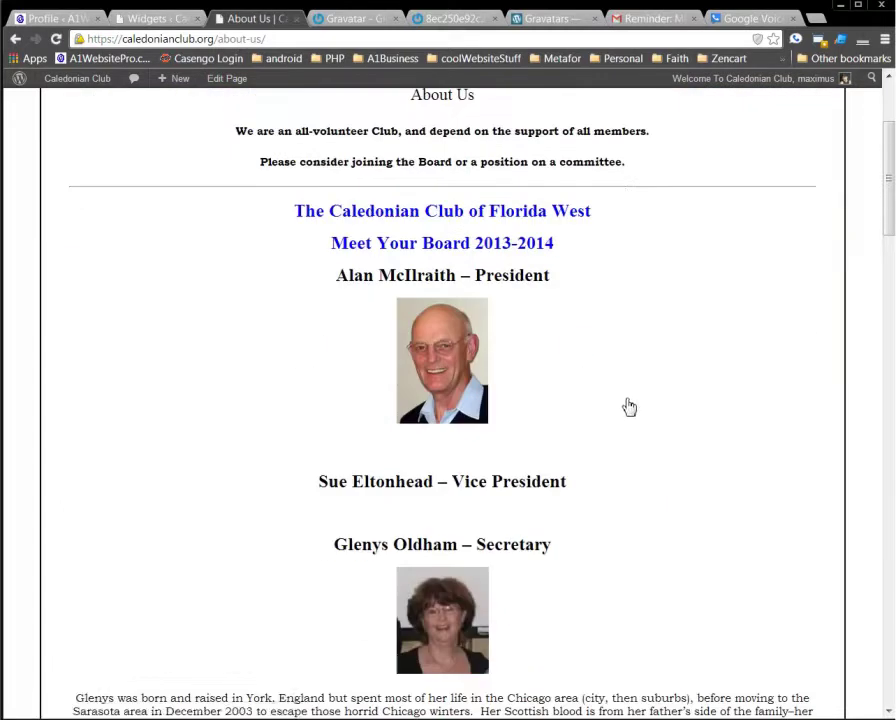
pyautogui.click(225, 80)
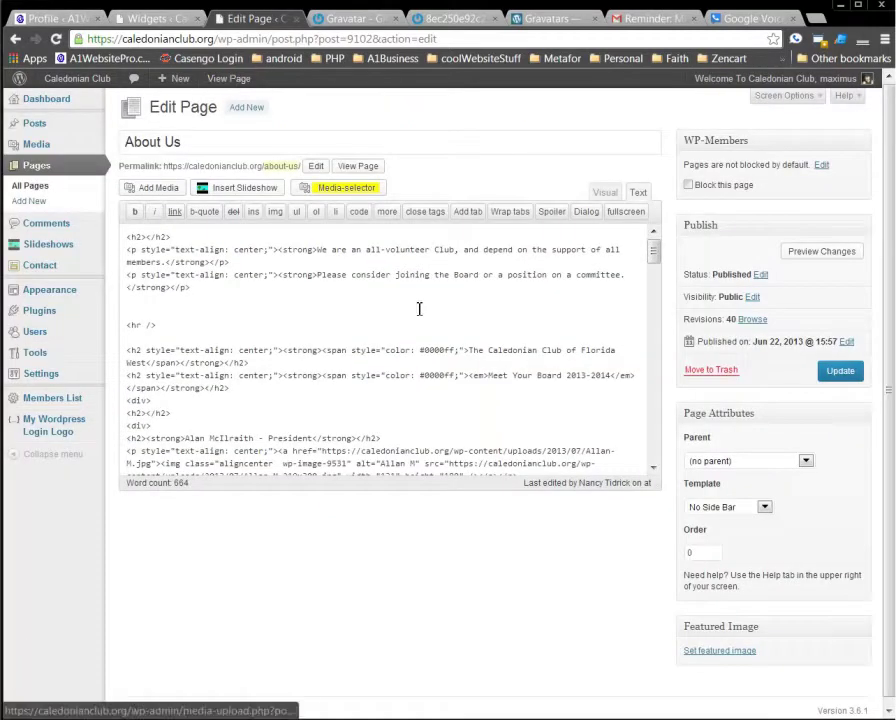
# Step: Set the About Us page's template to Default Template and update the page
pyautogui.click(756, 512)
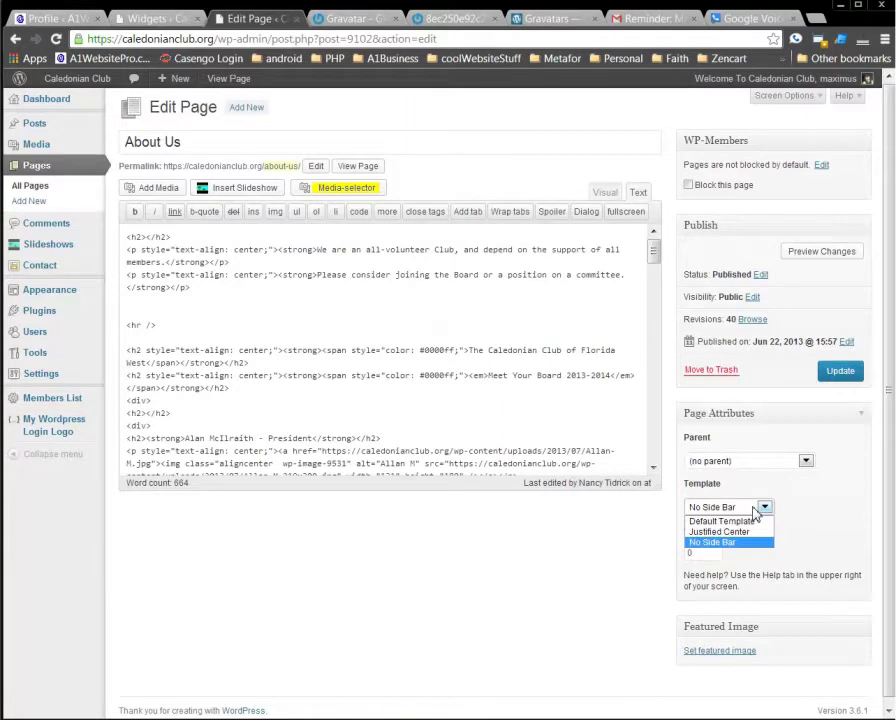
pyautogui.click(755, 522)
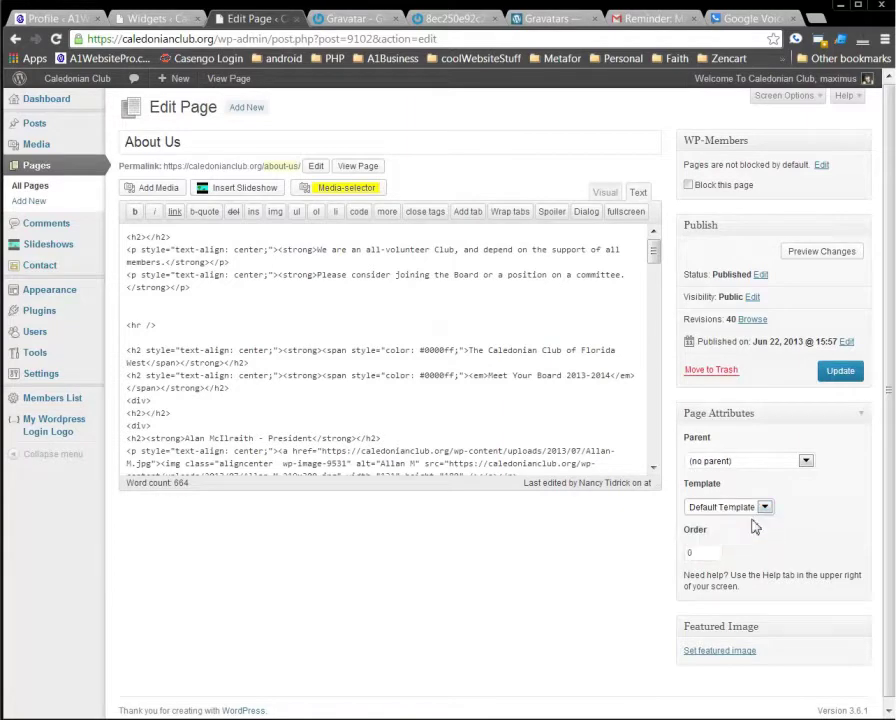
pyautogui.click(838, 372)
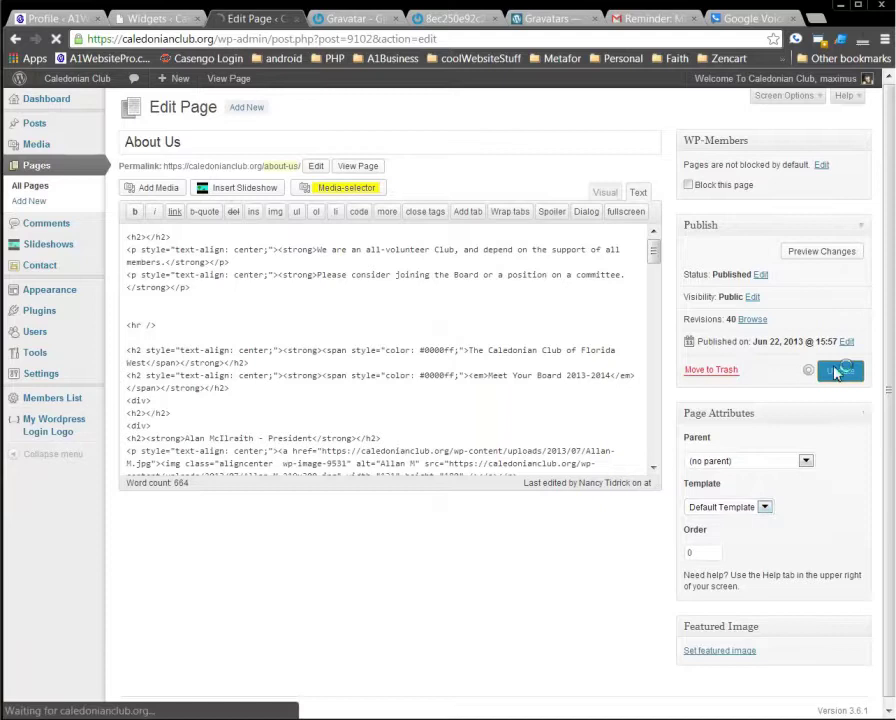
pyautogui.tripleClick(386, 186)
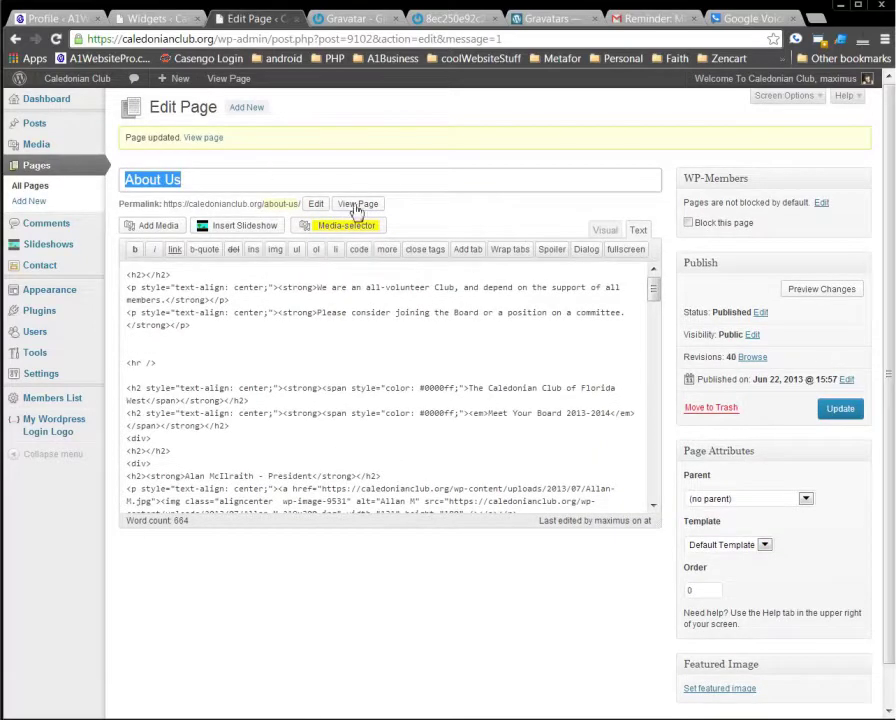
# Step: View the updated About Us page and examine the sidebar layout beside the board member entries
pyautogui.click(355, 210)
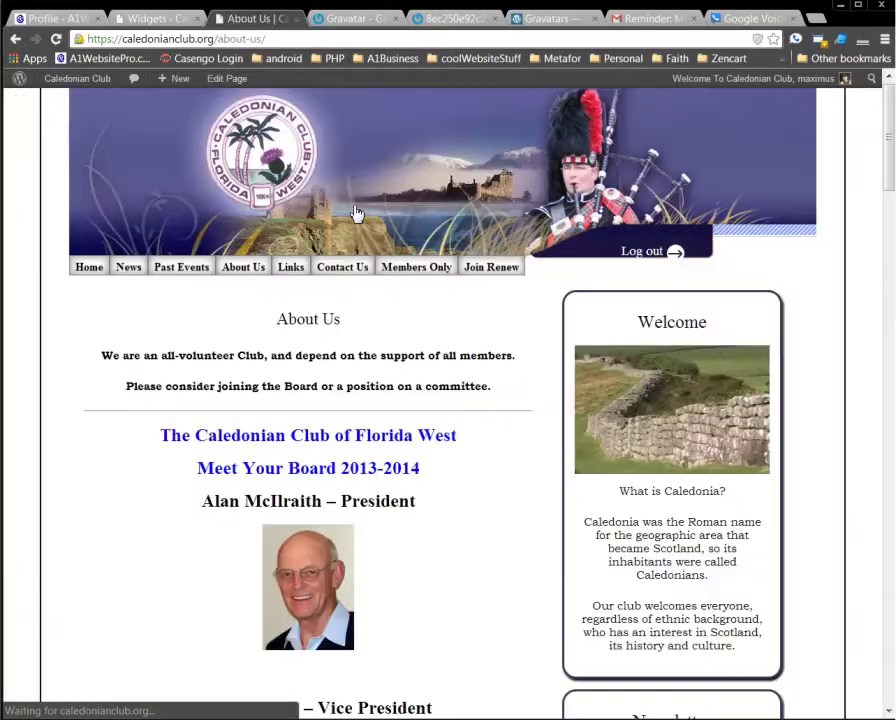
pyautogui.scroll(-3, 512, 451)
pyautogui.scroll(-4, 596, 250)
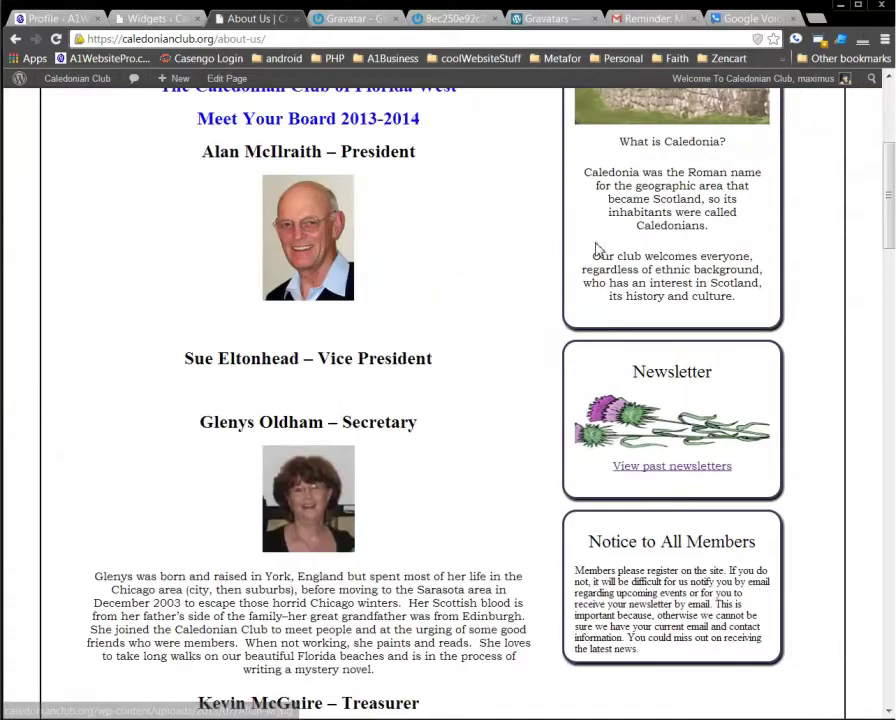
pyautogui.scroll(3, 647, 462)
pyautogui.scroll(2, 647, 462)
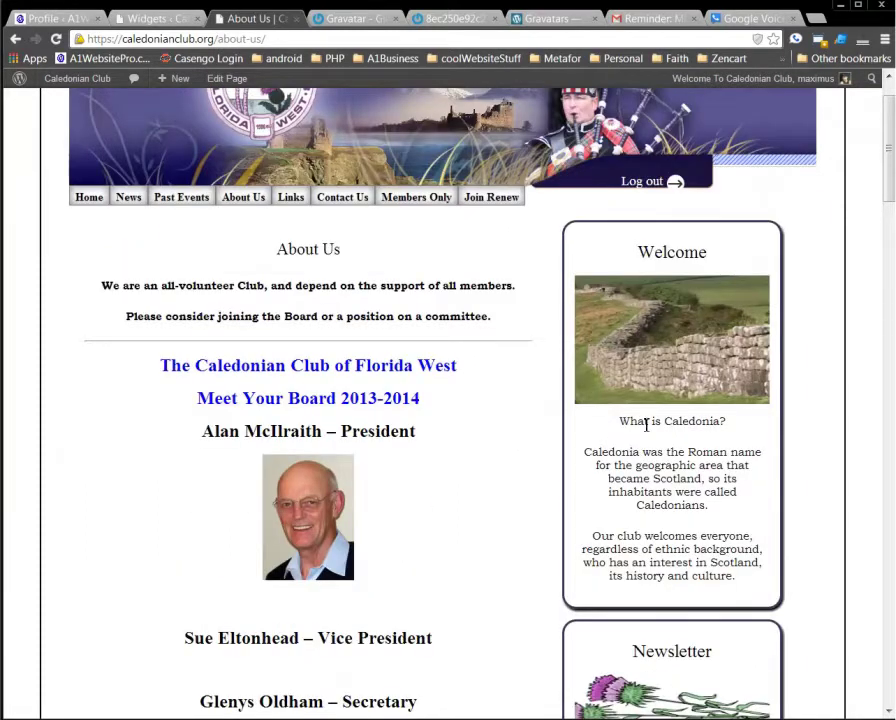
pyautogui.scroll(-3, 645, 425)
pyautogui.scroll(-2, 760, 604)
pyautogui.scroll(3, 638, 594)
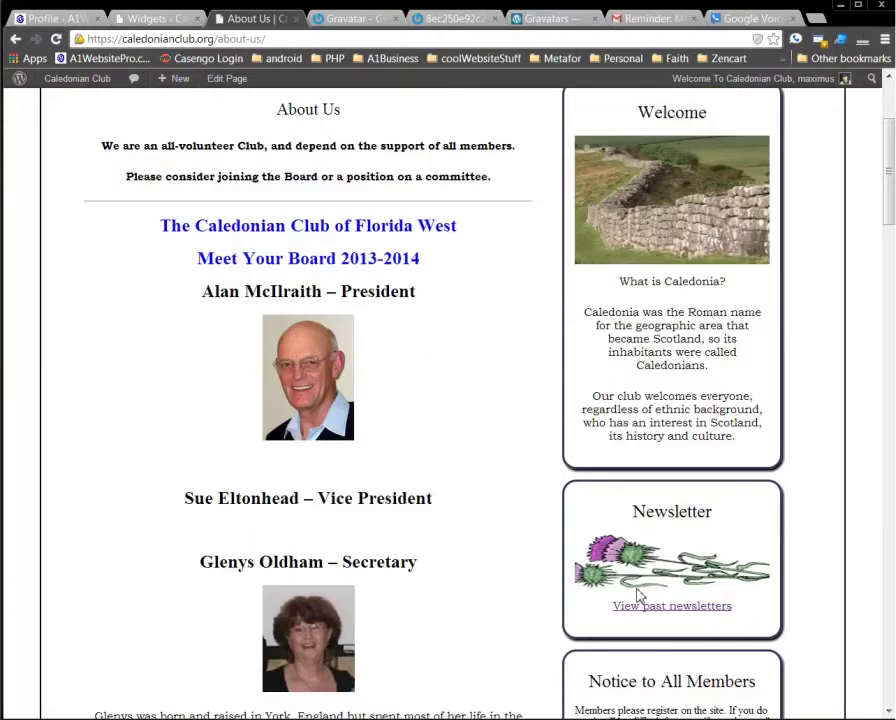
pyautogui.scroll(2, 640, 594)
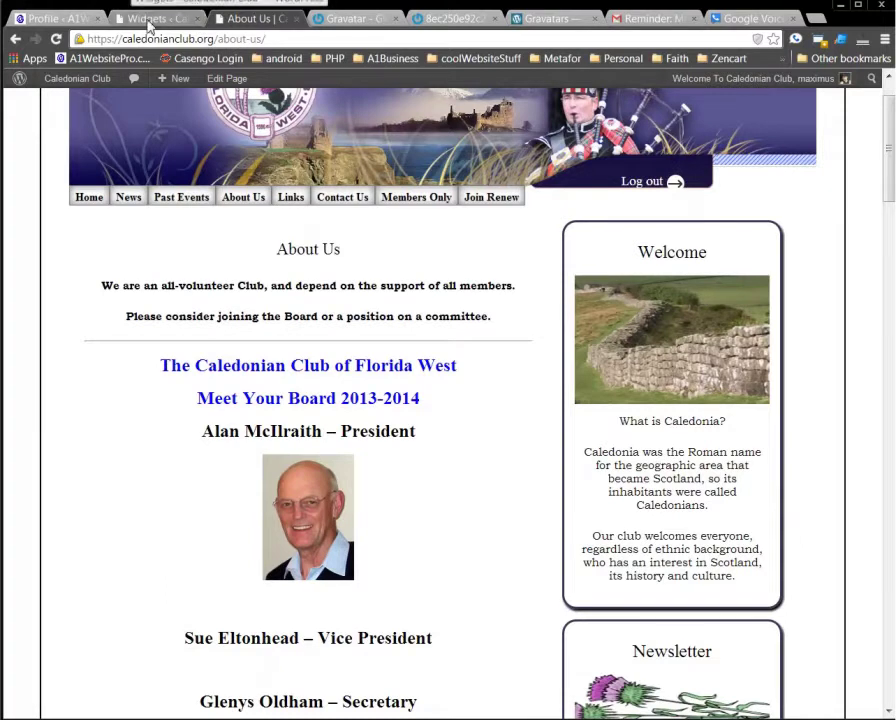
# Step: Expand the Welcome image widget in the Sidebar Widget Area and examine its caption, size and Show/Hide Widget options
pyautogui.click(149, 20)
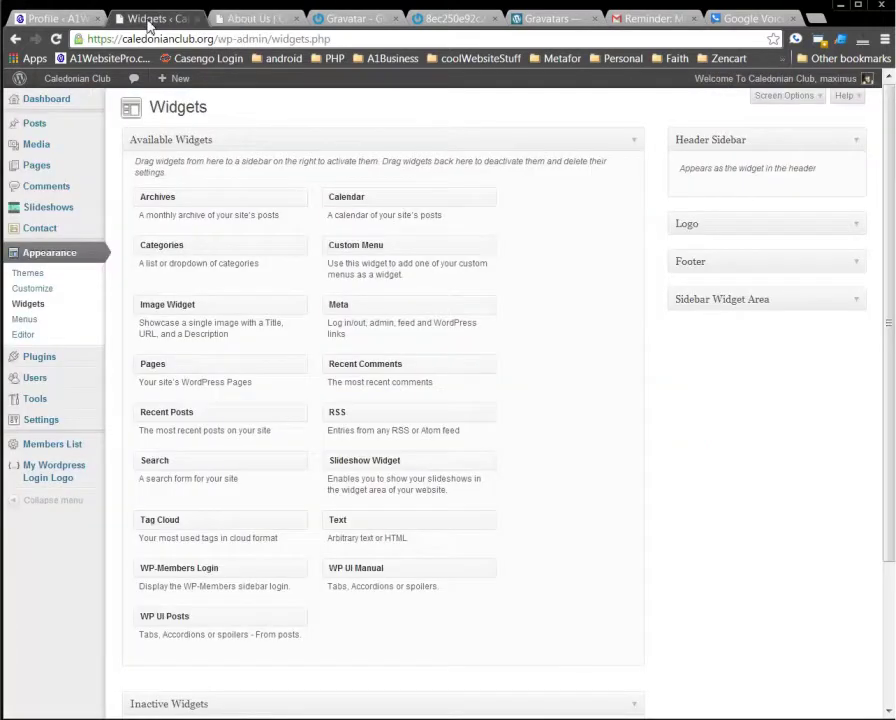
pyautogui.click(854, 304)
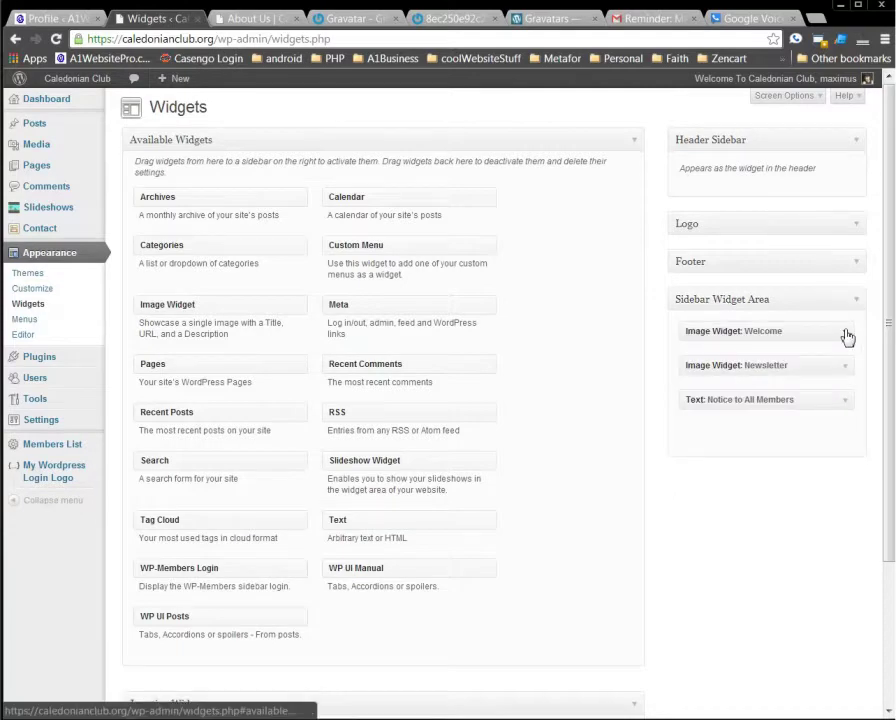
pyautogui.click(847, 336)
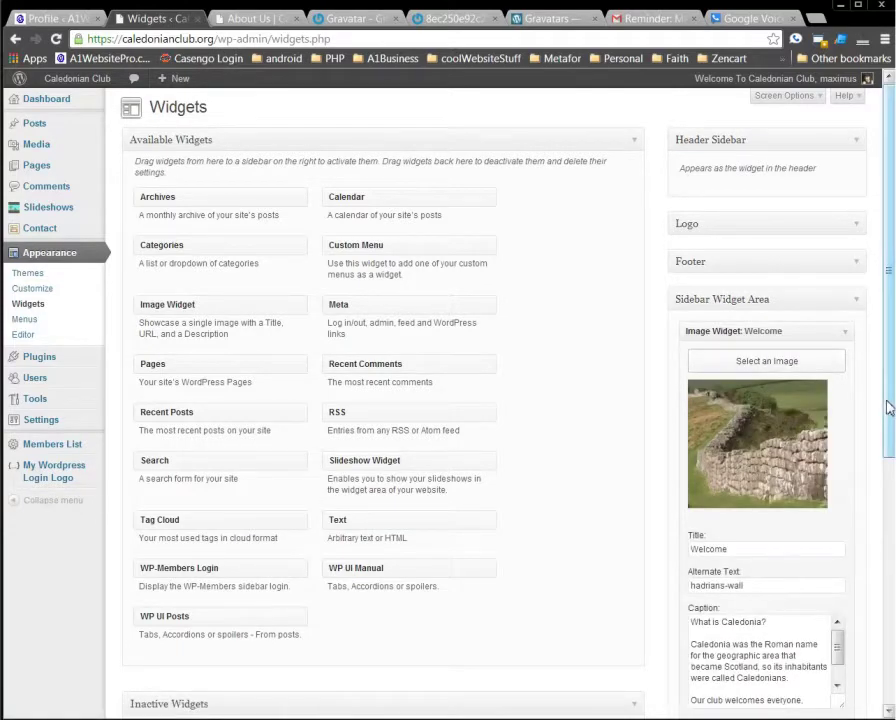
pyautogui.scroll(-5, 876, 464)
pyautogui.scroll(-3, 876, 548)
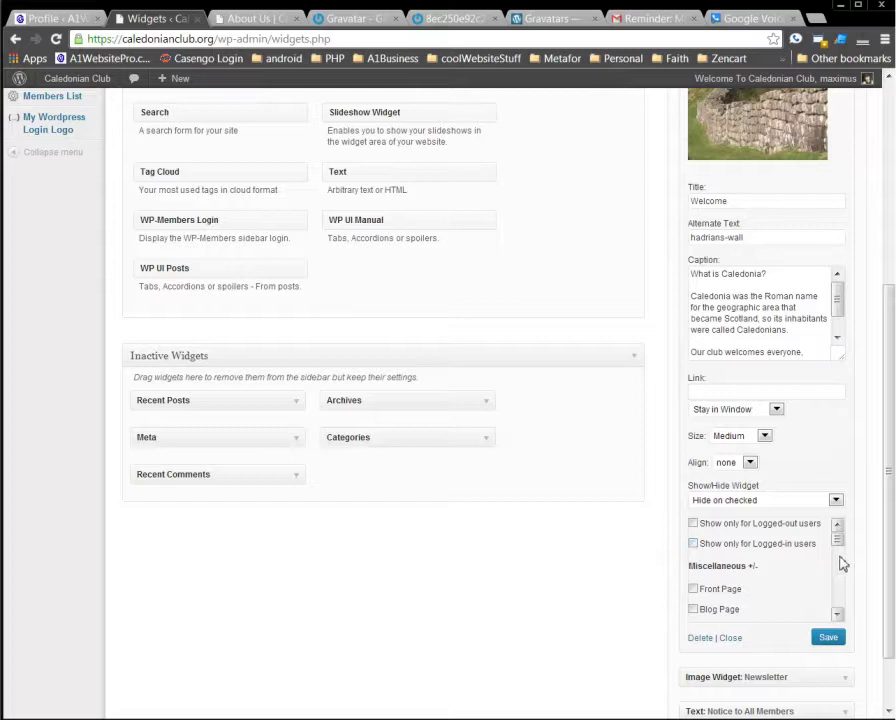
# Step: Set the Welcome image widget to Show on checked with the page named "." selected, and save the widget
pyautogui.moveTo(838, 544); pyautogui.dragTo(837, 551)
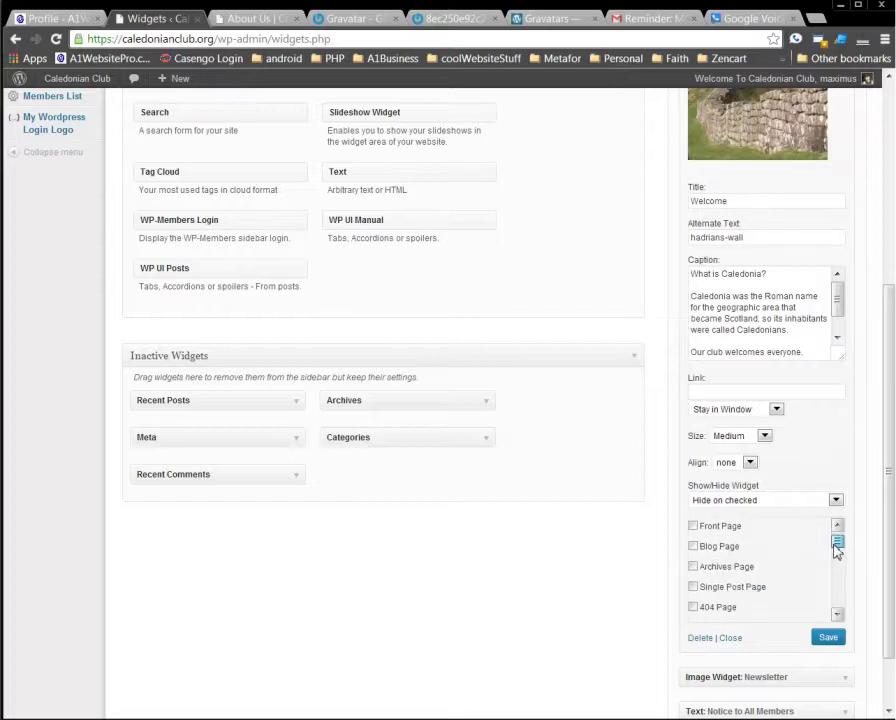
pyautogui.click(838, 615)
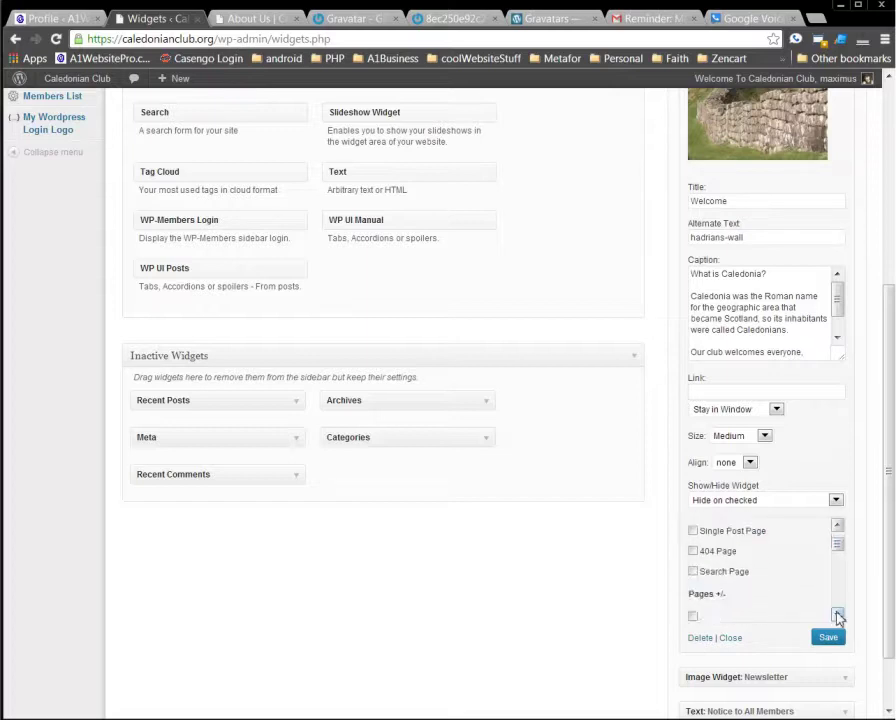
pyautogui.click(838, 615)
pyautogui.click(838, 615)
pyautogui.click(838, 615)
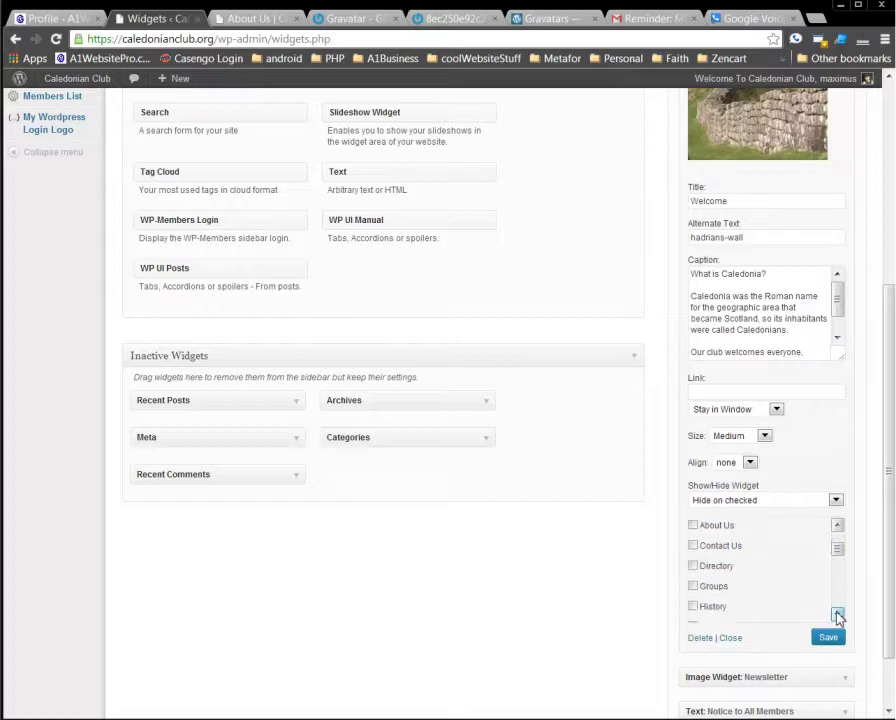
pyautogui.click(838, 526)
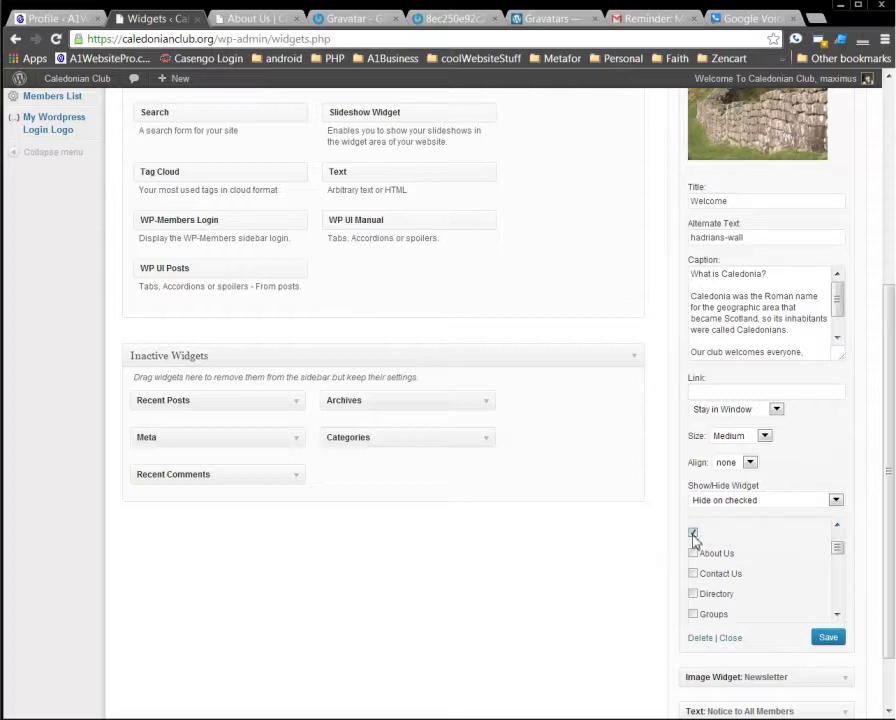
pyautogui.click(786, 506)
pyautogui.click(767, 527)
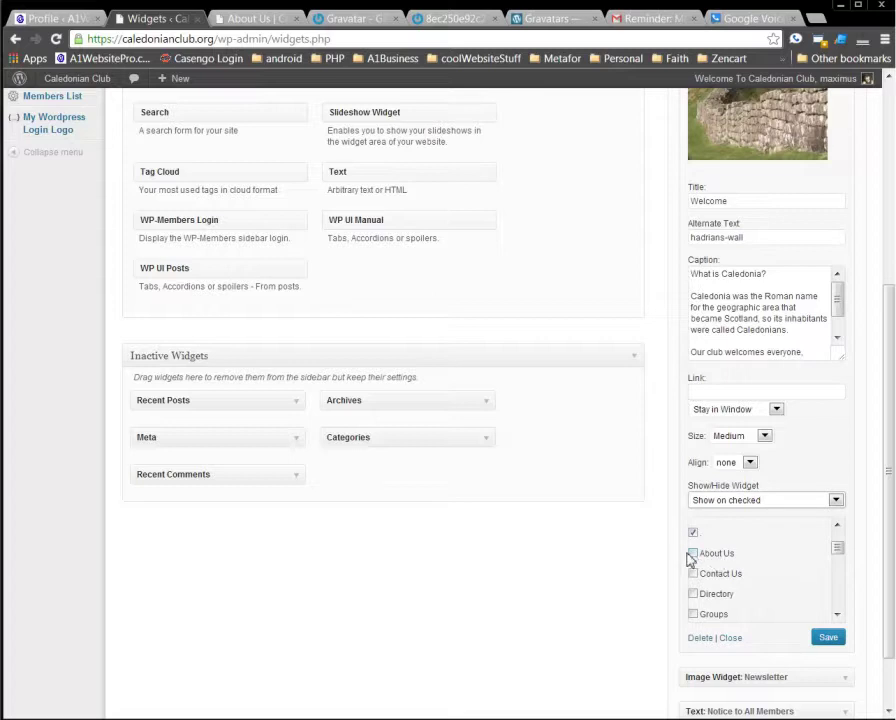
pyautogui.click(828, 639)
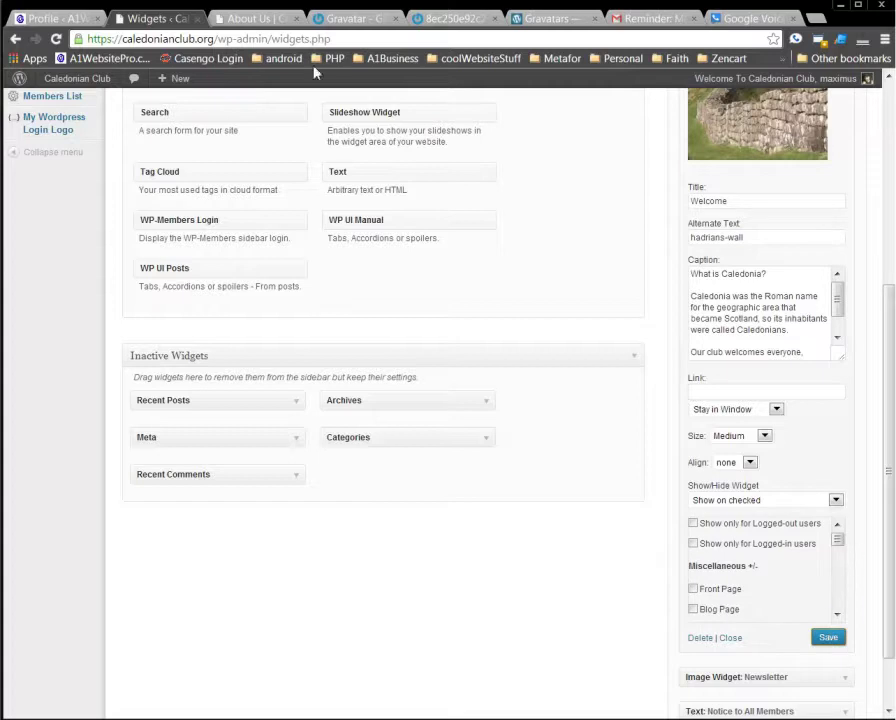
# Step: Reload the live About Us page and examine the sidebar from the Newsletter box down
pyautogui.click(249, 22)
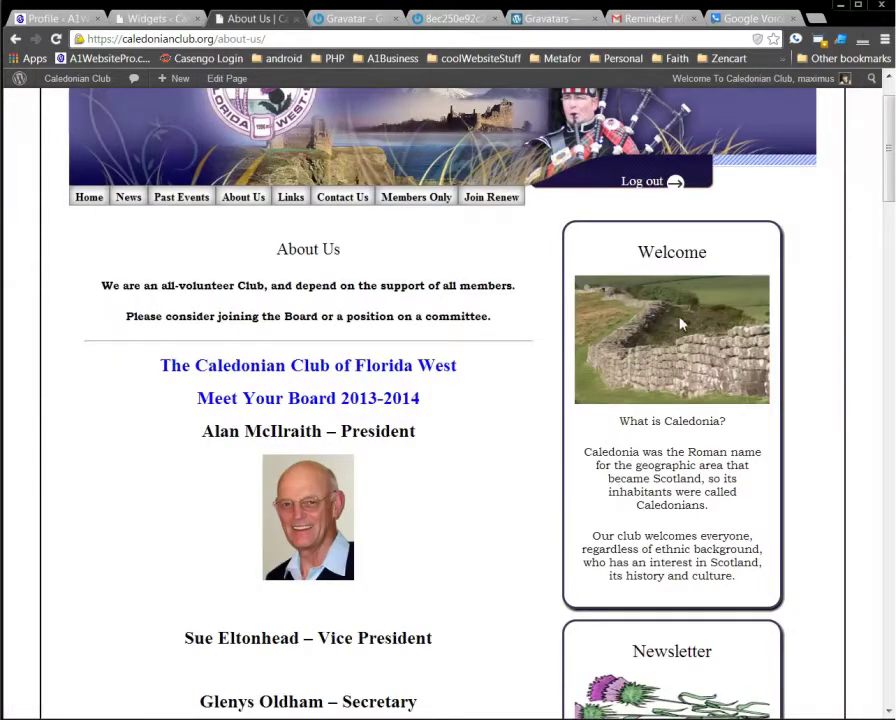
pyautogui.click(56, 39)
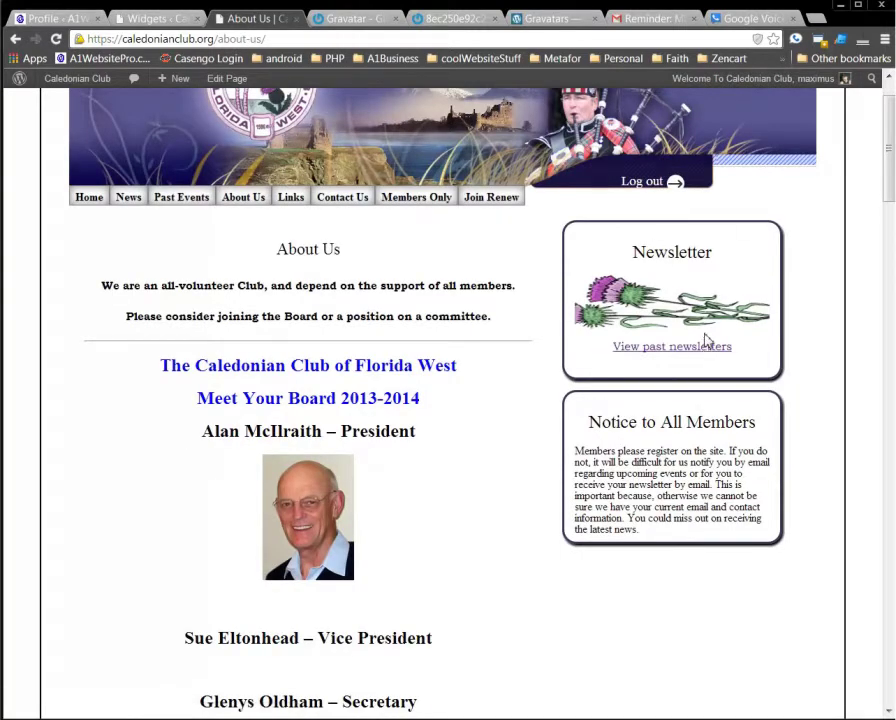
pyautogui.moveTo(641, 254); pyautogui.dragTo(707, 252)
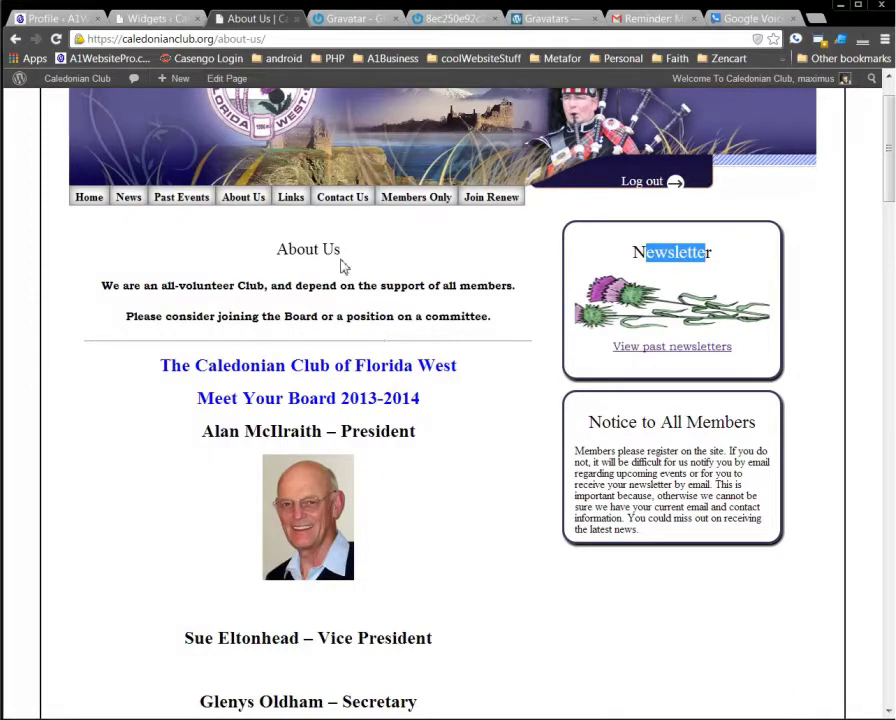
# Step: Return to the Widgets page, collapse the Welcome widget and expand the Newsletter image widget in the Sidebar Widget Area
pyautogui.click(165, 18)
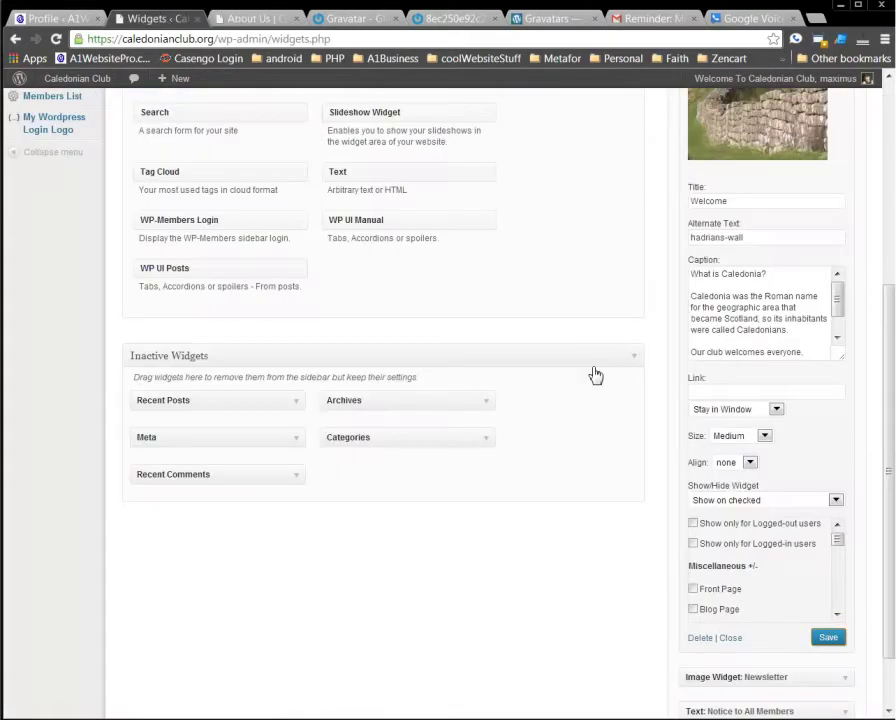
pyautogui.scroll(3, 858, 202)
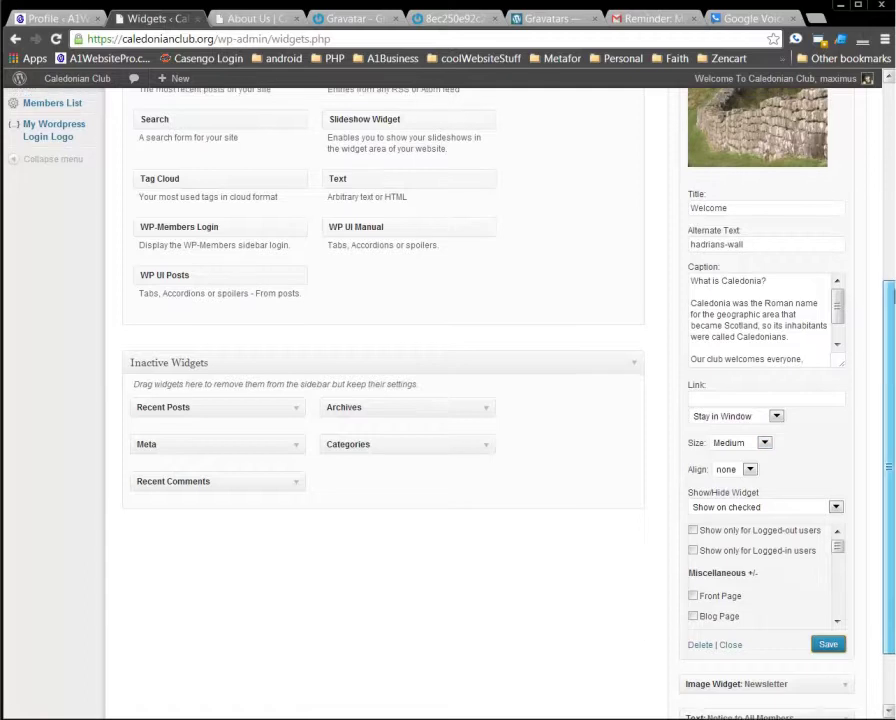
pyautogui.click(846, 125)
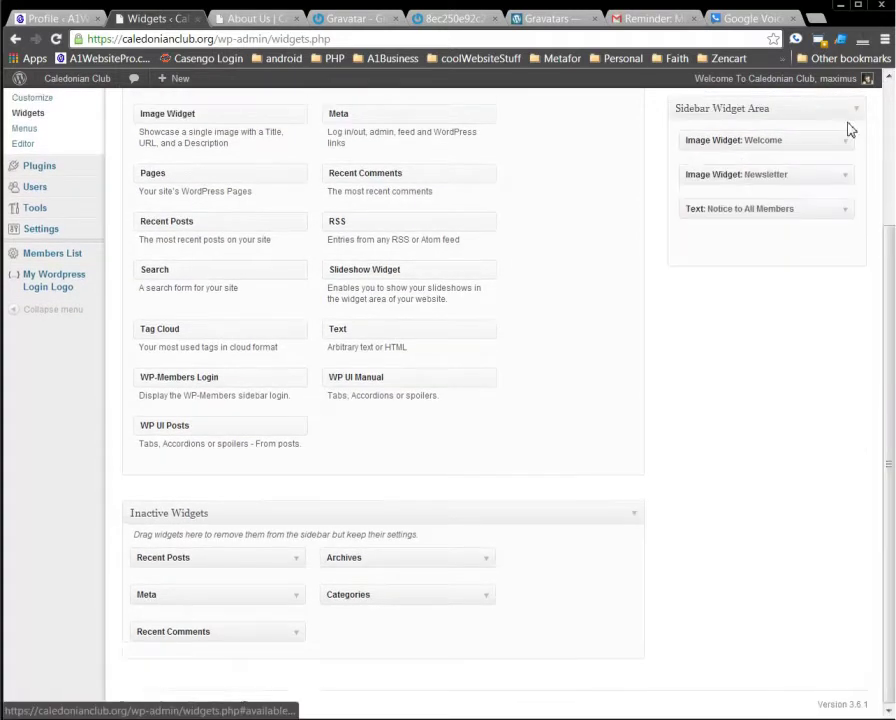
pyautogui.click(844, 180)
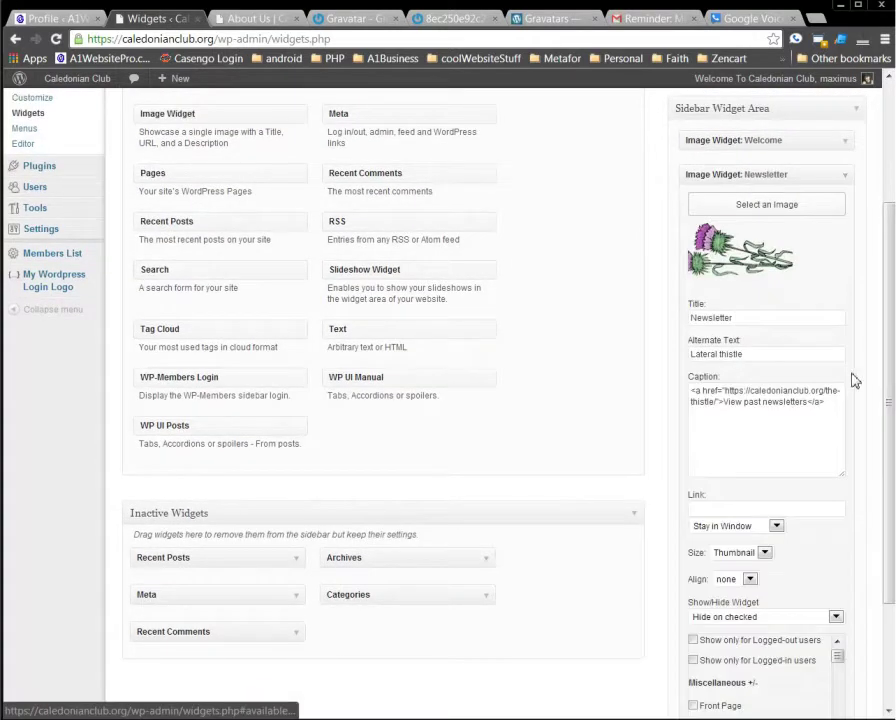
pyautogui.scroll(-1, 888, 460)
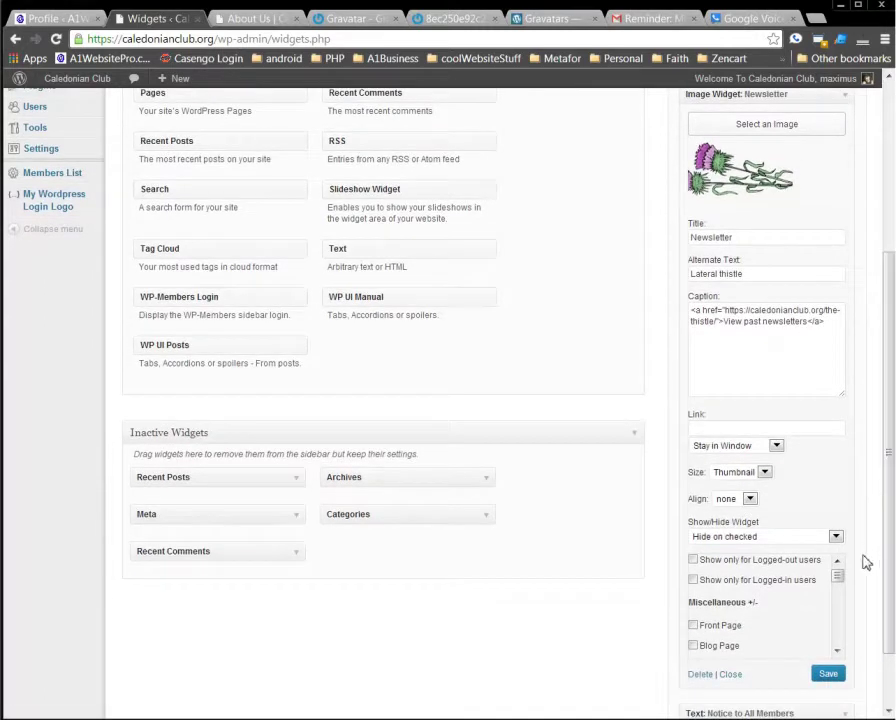
# Step: Set the Newsletter widget to Hide on checked with About Us selected, save it and view the live About Us page
pyautogui.click(837, 651)
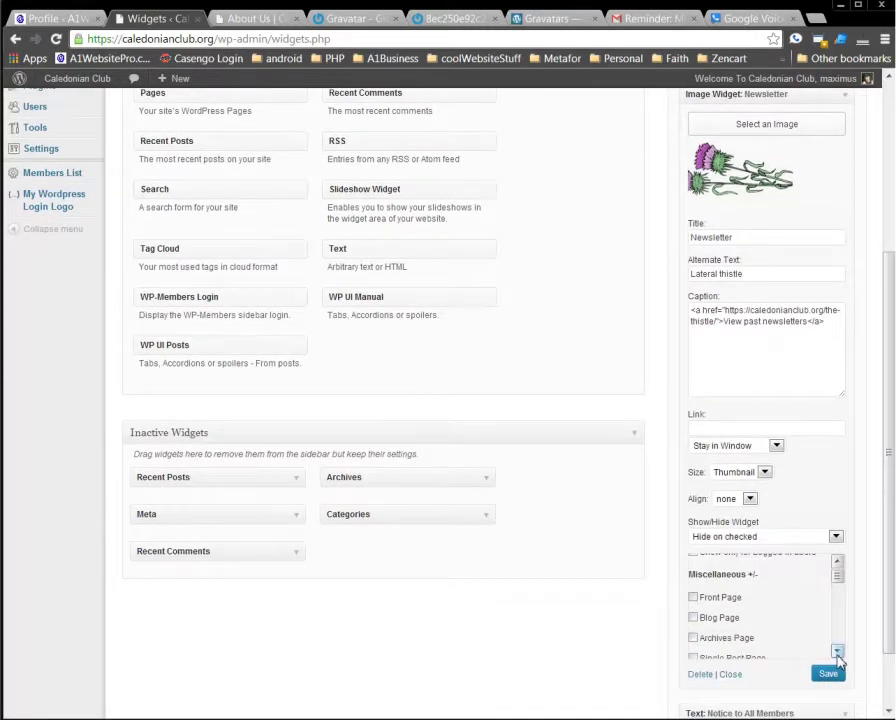
pyautogui.click(800, 539)
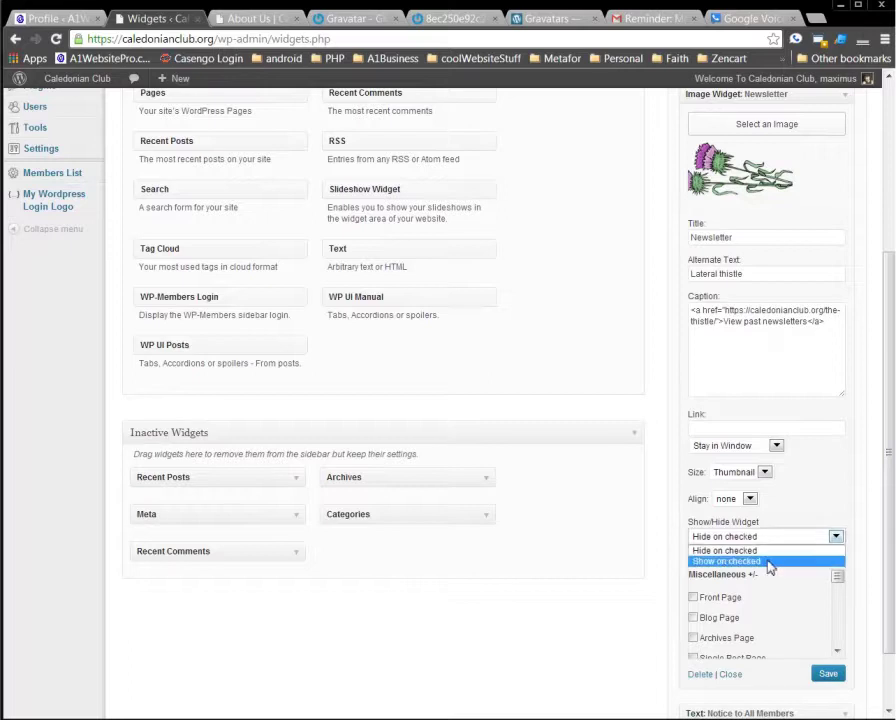
pyautogui.click(772, 552)
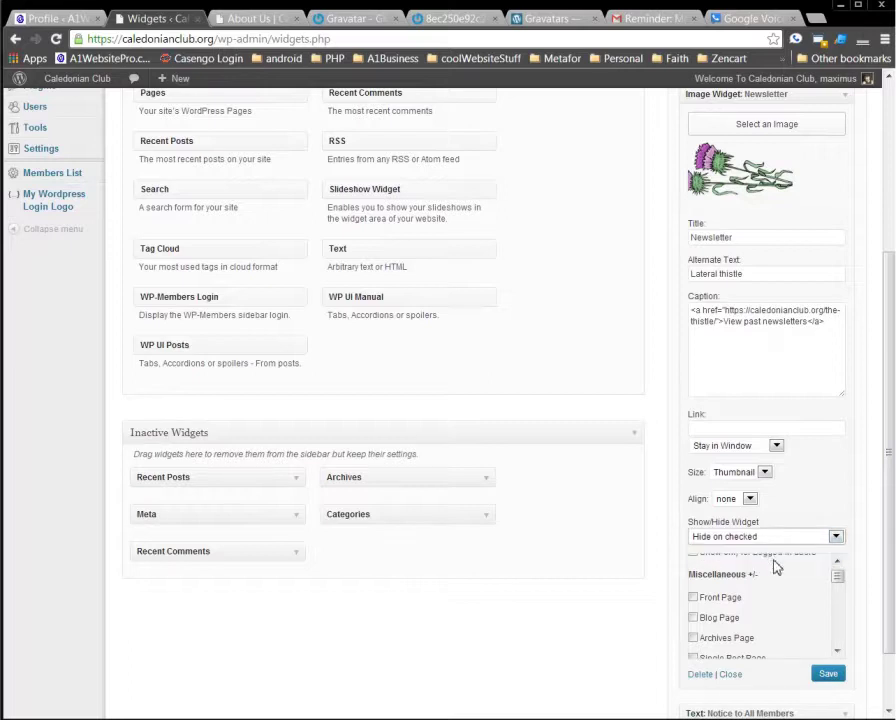
pyautogui.click(837, 651)
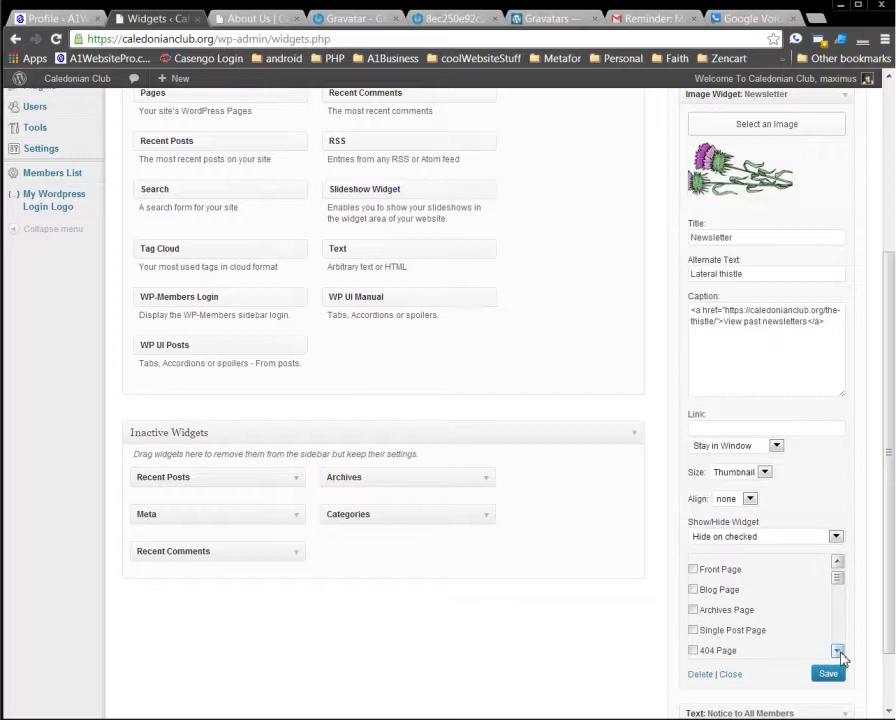
pyautogui.click(837, 651)
pyautogui.click(837, 651)
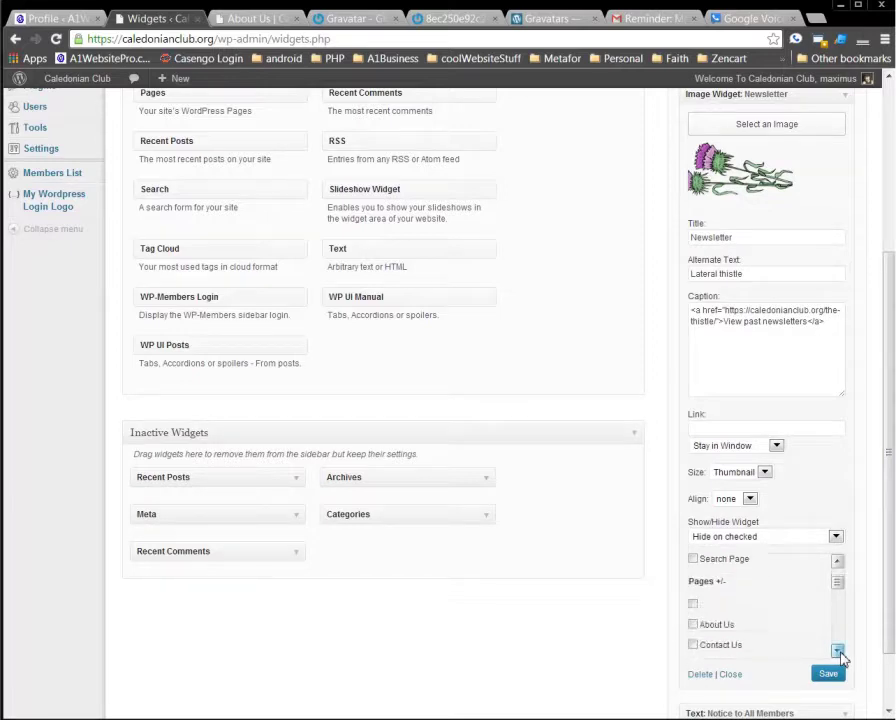
pyautogui.click(837, 651)
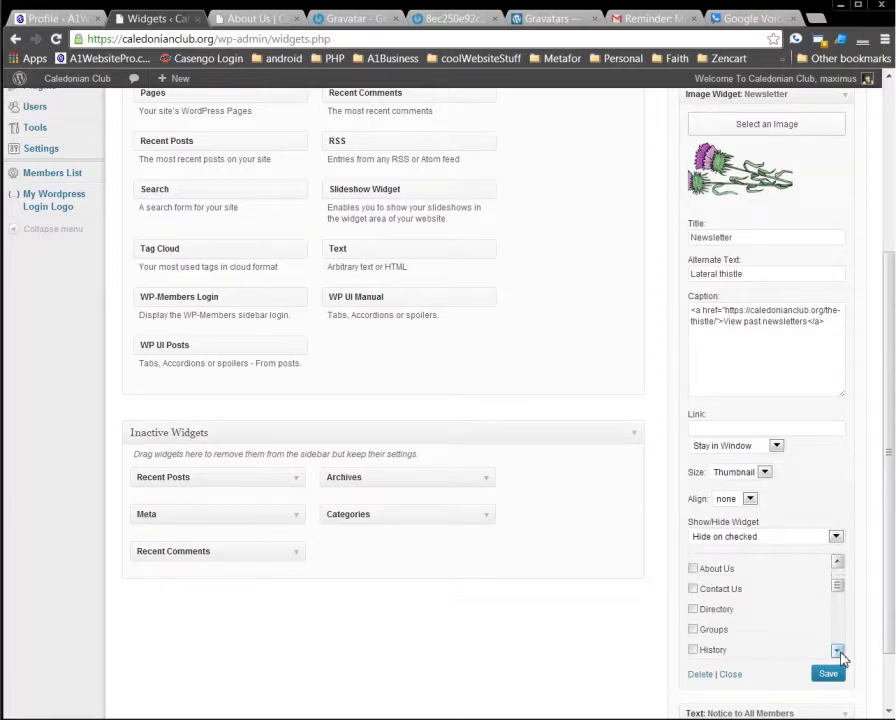
pyautogui.click(693, 569)
pyautogui.click(826, 676)
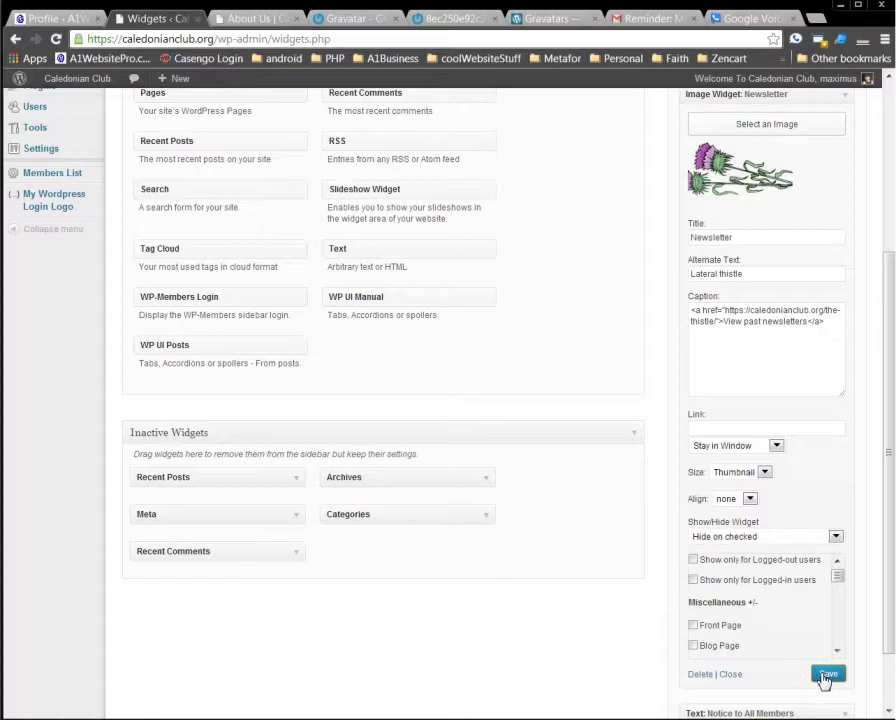
pyautogui.click(264, 18)
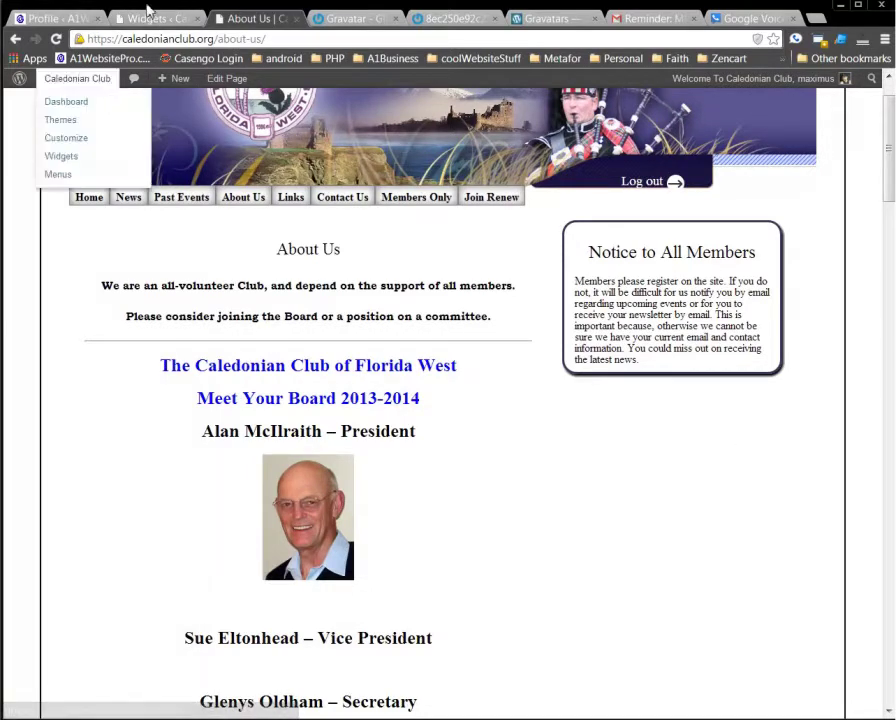
# Step: Back on the Widgets page, add a Text widget below Notice to All Members in the Sidebar Widget Area with the content [logg]
pyautogui.click(146, 20)
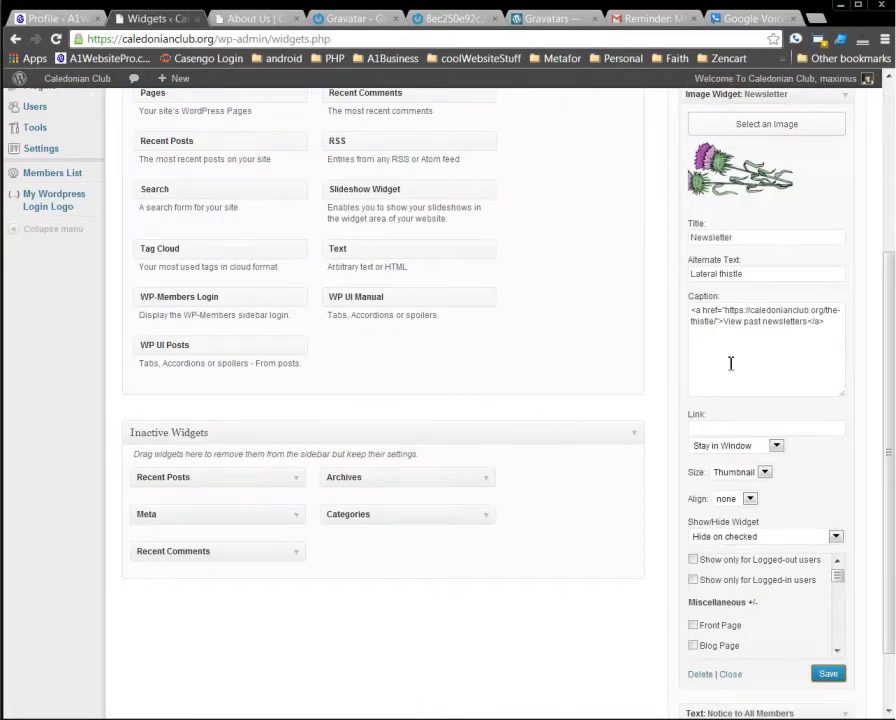
pyautogui.scroll(1, 840, 232)
pyautogui.click(850, 168)
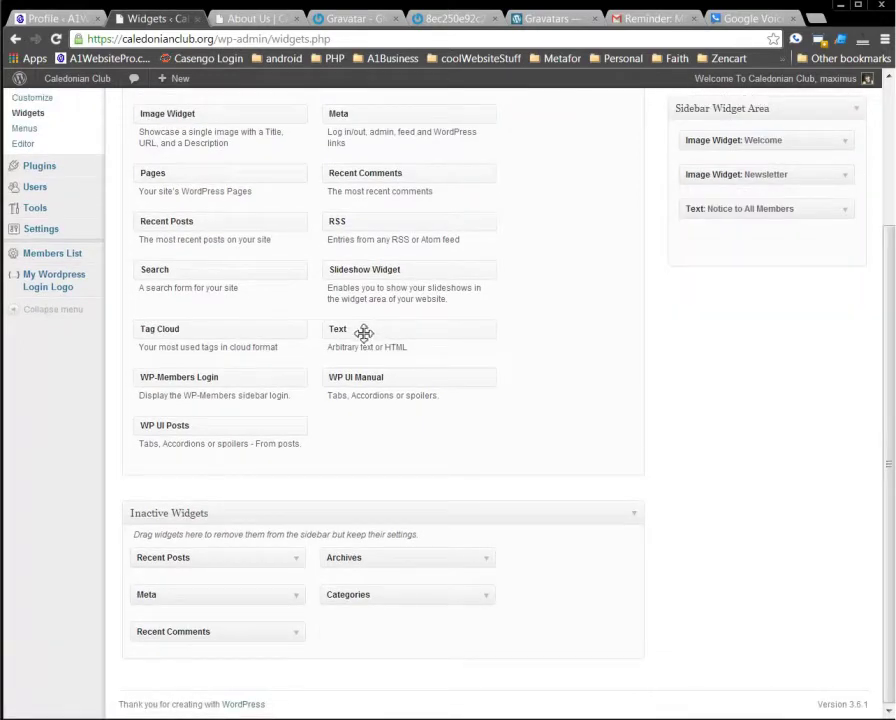
pyautogui.moveTo(364, 334); pyautogui.dragTo(722, 244)
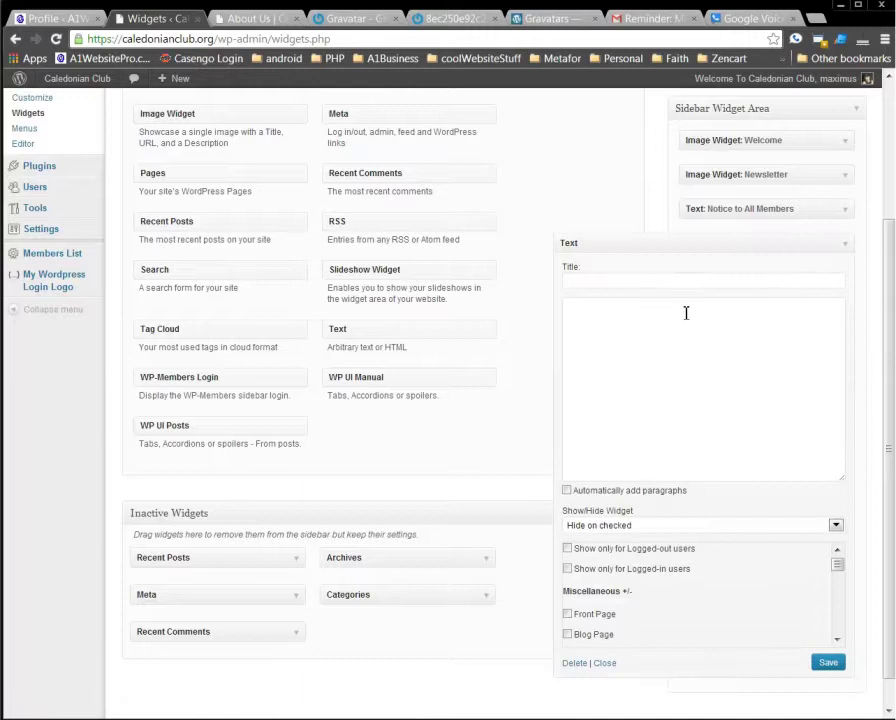
pyautogui.click(630, 396)
pyautogui.write('[logg')
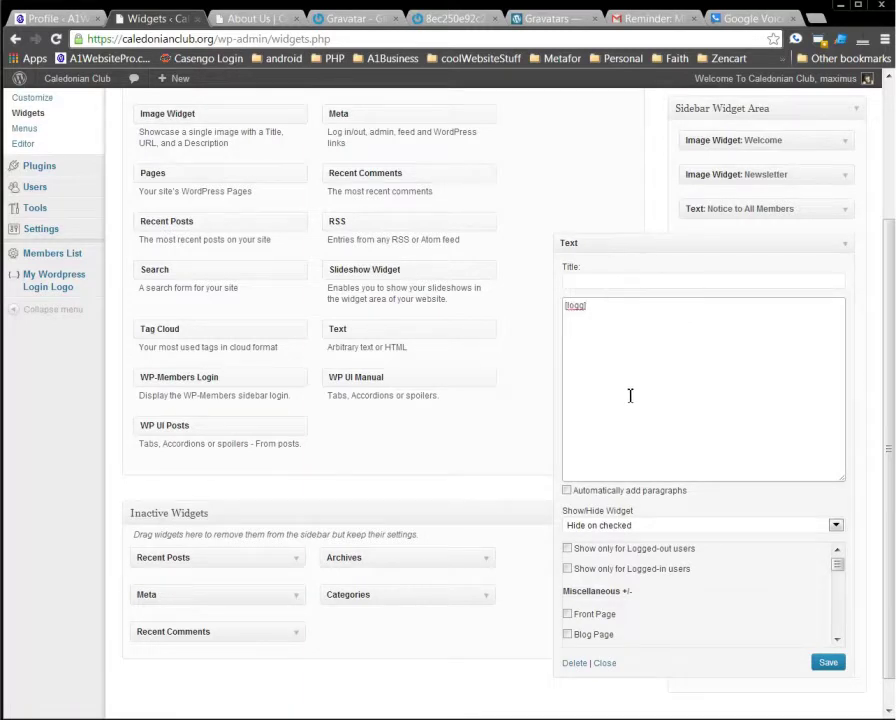
# Step: Set the Text widget to Show on checked for About Us, title it "Log in" and save it
pyautogui.click(838, 641)
pyautogui.click(838, 641)
pyautogui.click(838, 641)
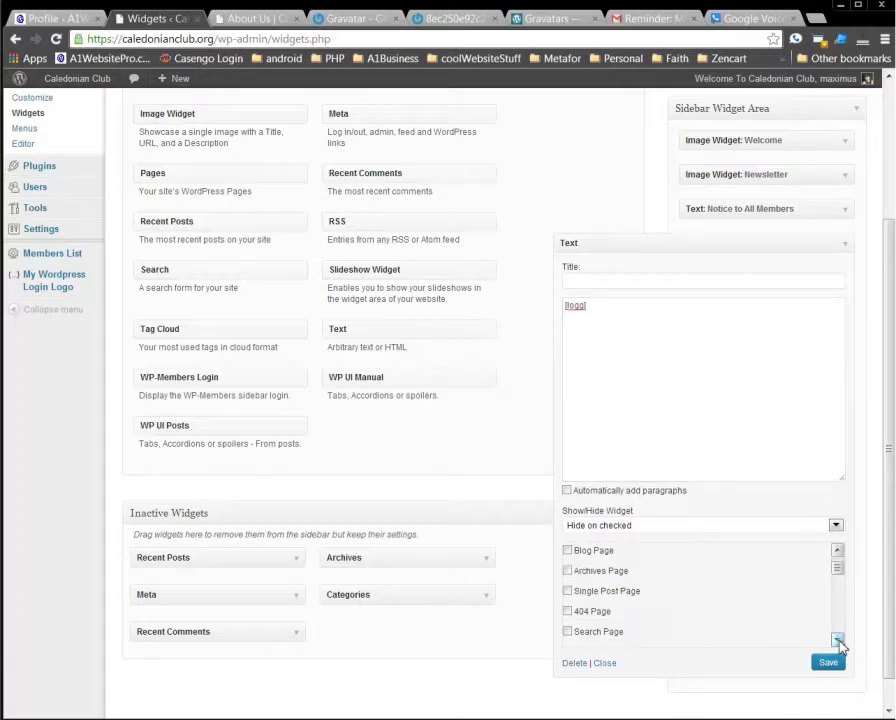
pyautogui.click(838, 641)
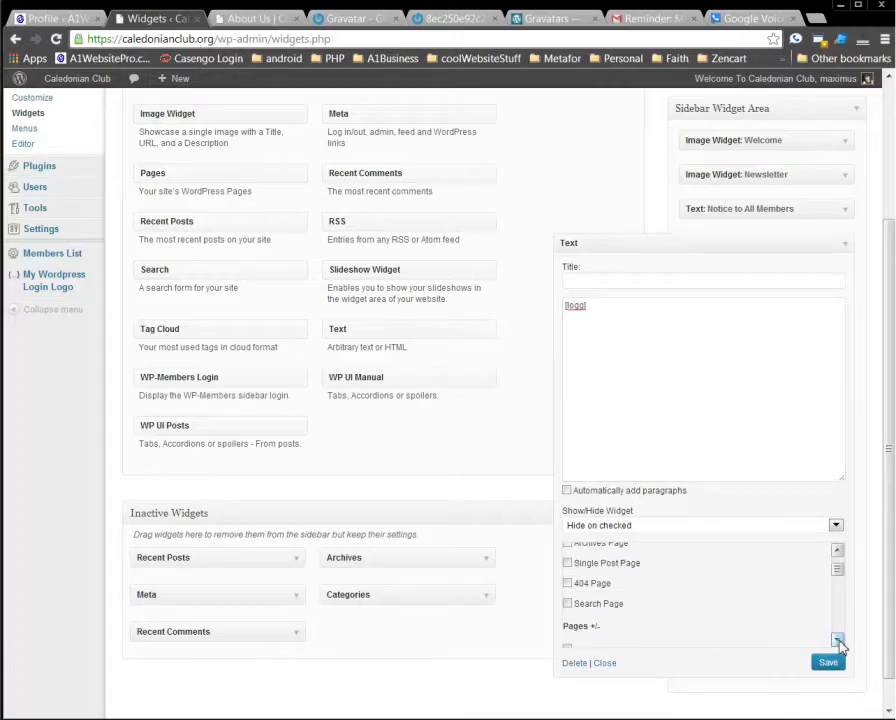
pyautogui.click(694, 529)
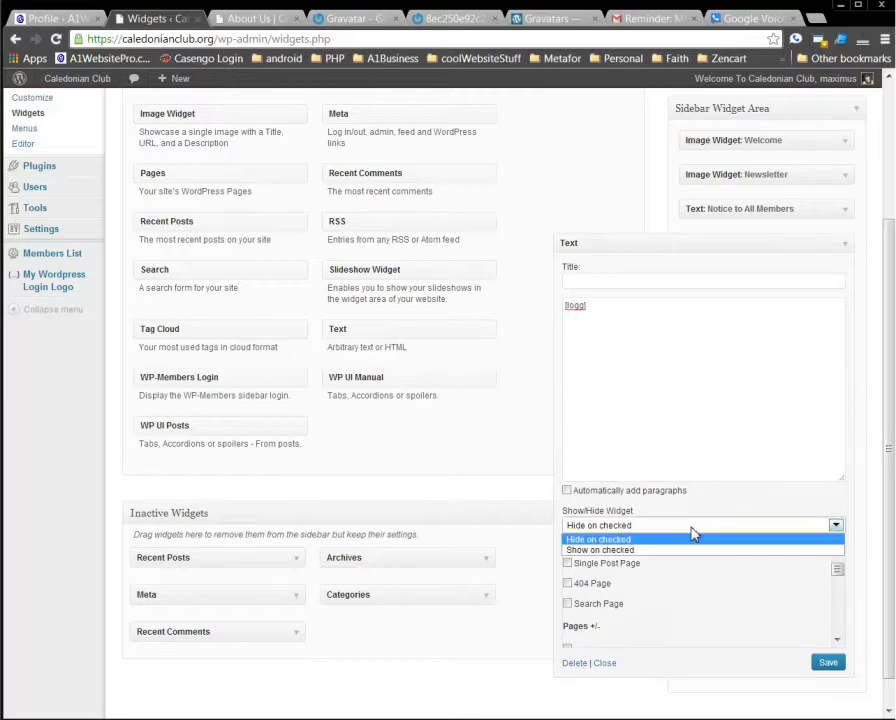
pyautogui.click(680, 550)
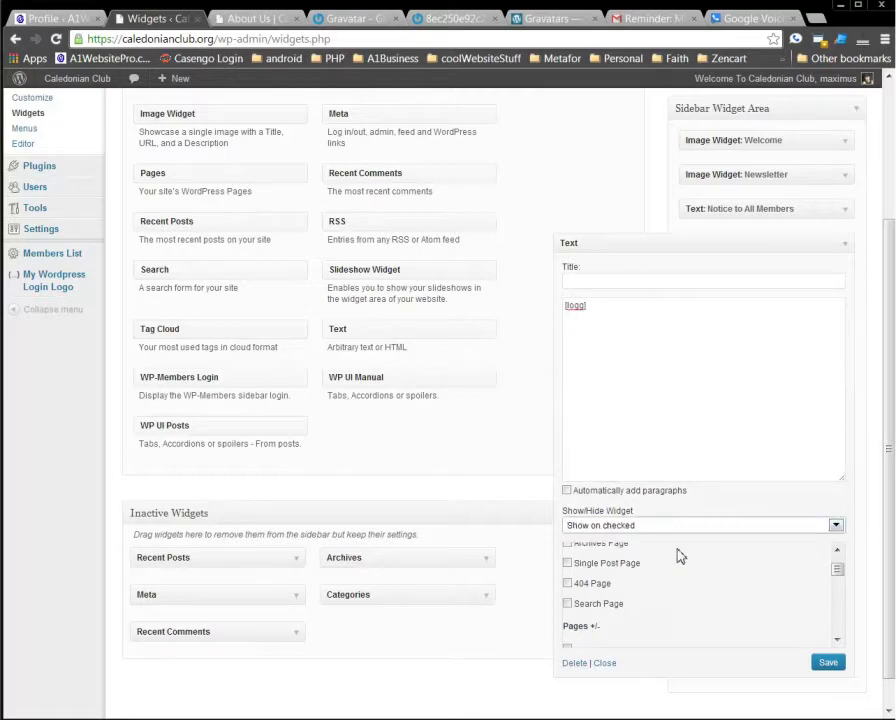
pyautogui.scroll(-2, 843, 628)
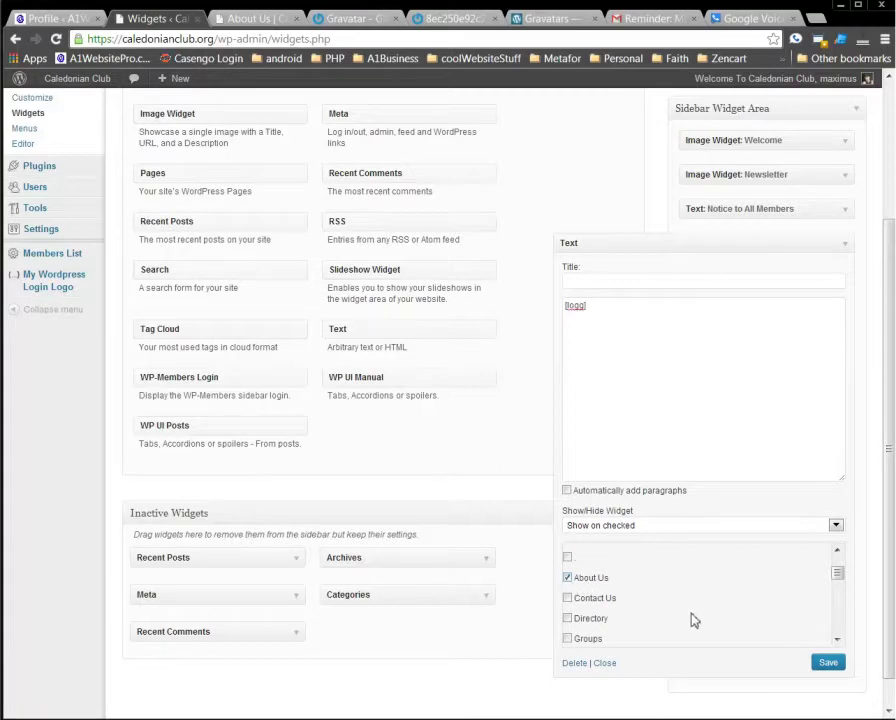
pyautogui.click(632, 279)
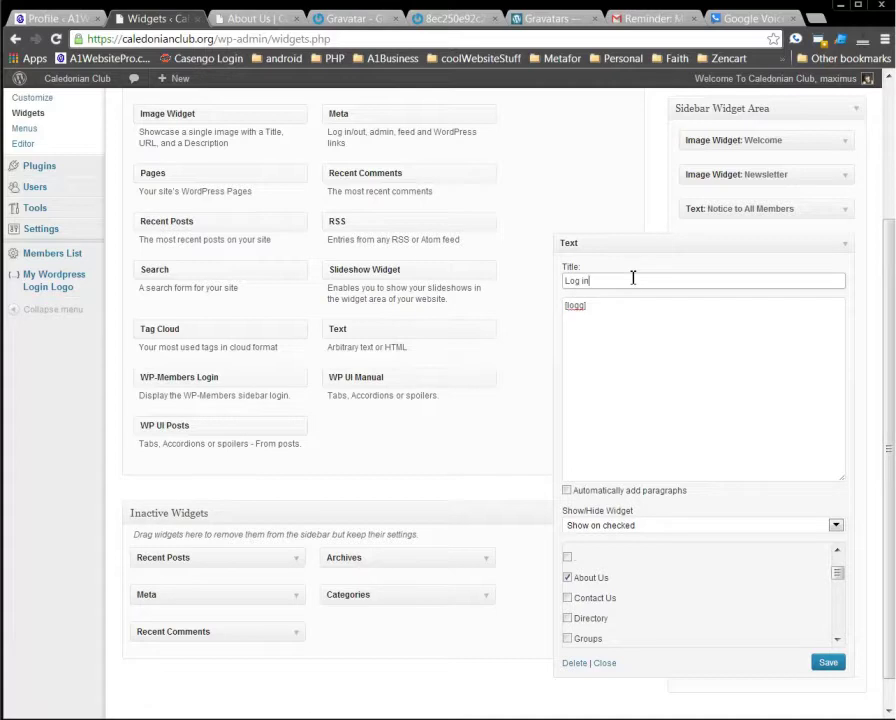
pyautogui.click(830, 664)
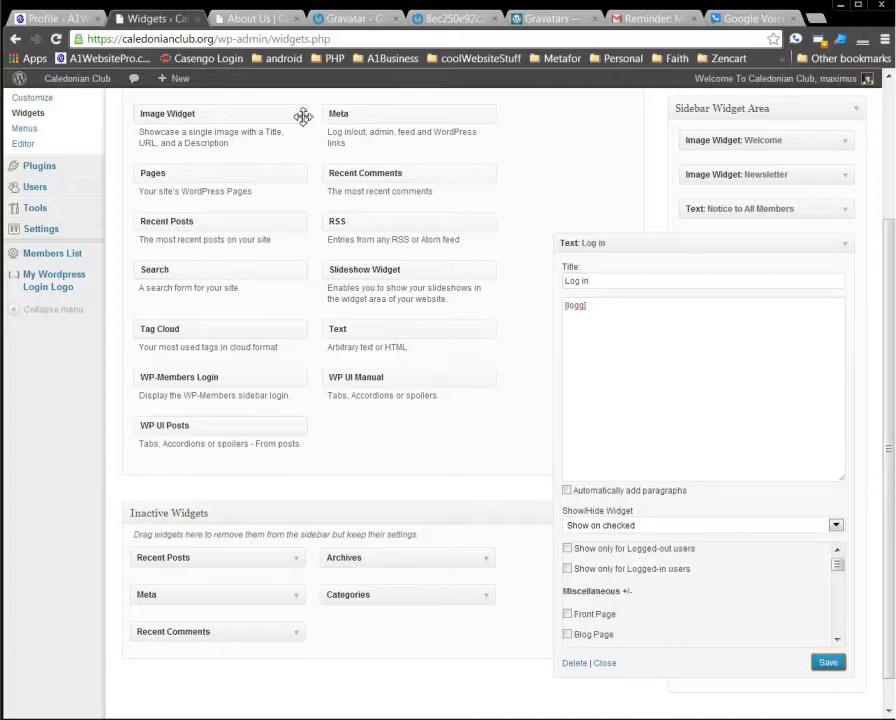
# Step: Reload the live About Us page and examine the Log in box in the sidebar
pyautogui.click(249, 20)
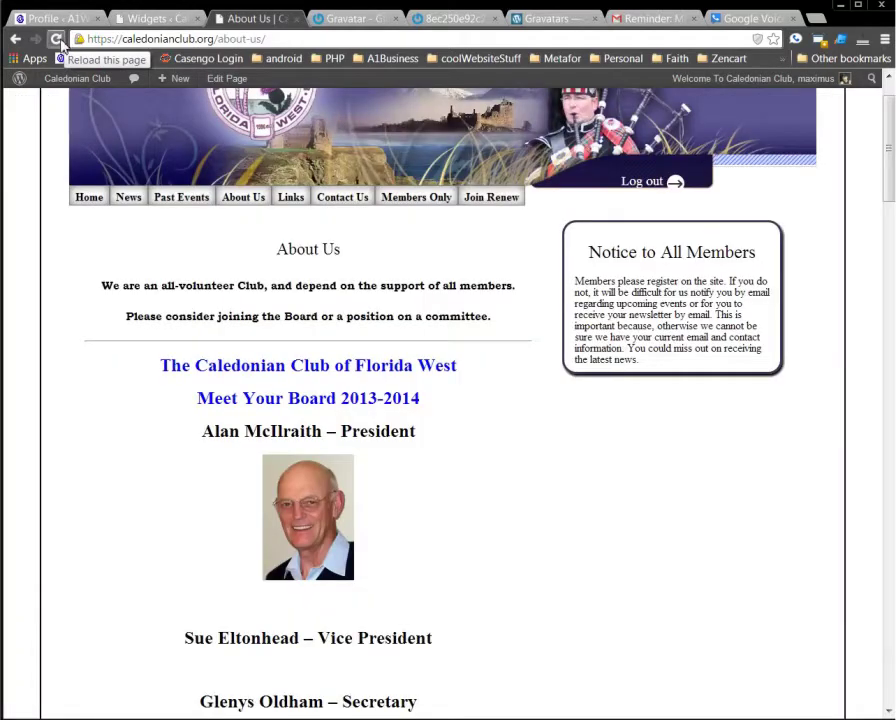
pyautogui.click(56, 38)
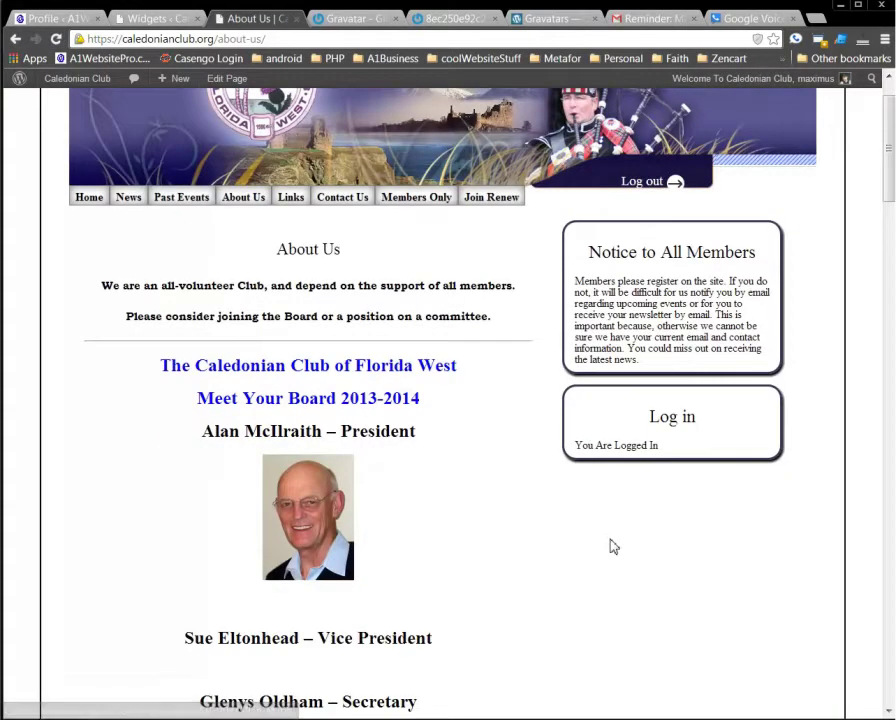
# Step: Highlight the Log in box's title and its status text in the live About Us page's sidebar
pyautogui.tripleClick(672, 419)
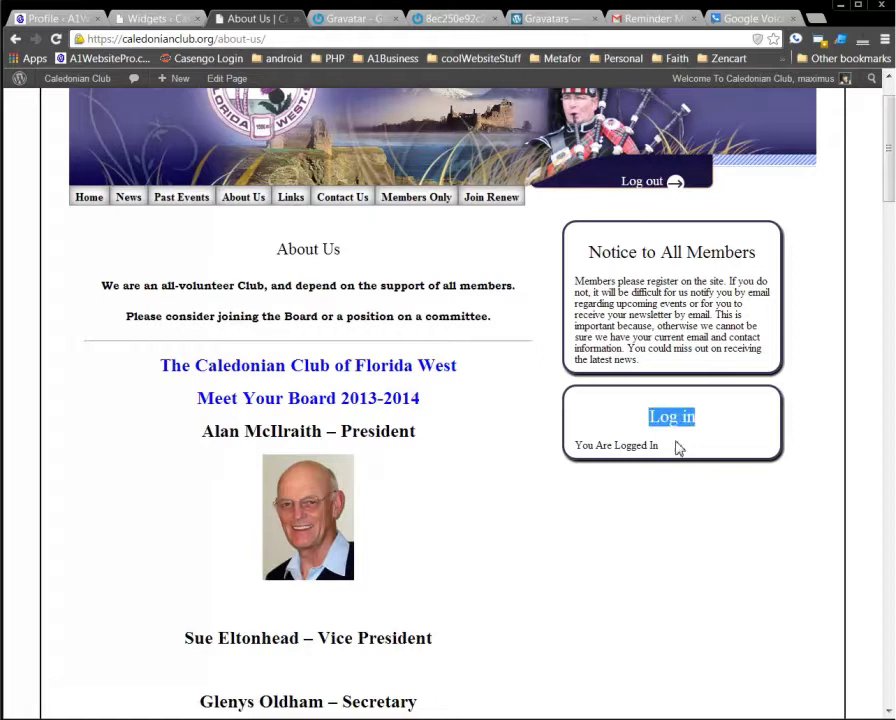
pyautogui.moveTo(678, 448); pyautogui.dragTo(580, 444)
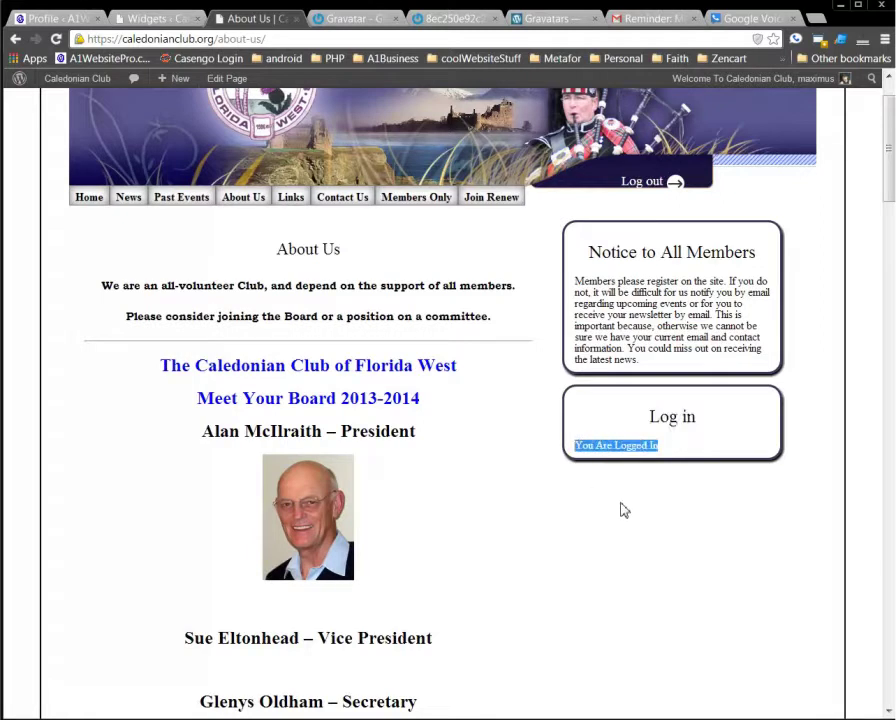
pyautogui.click(624, 510)
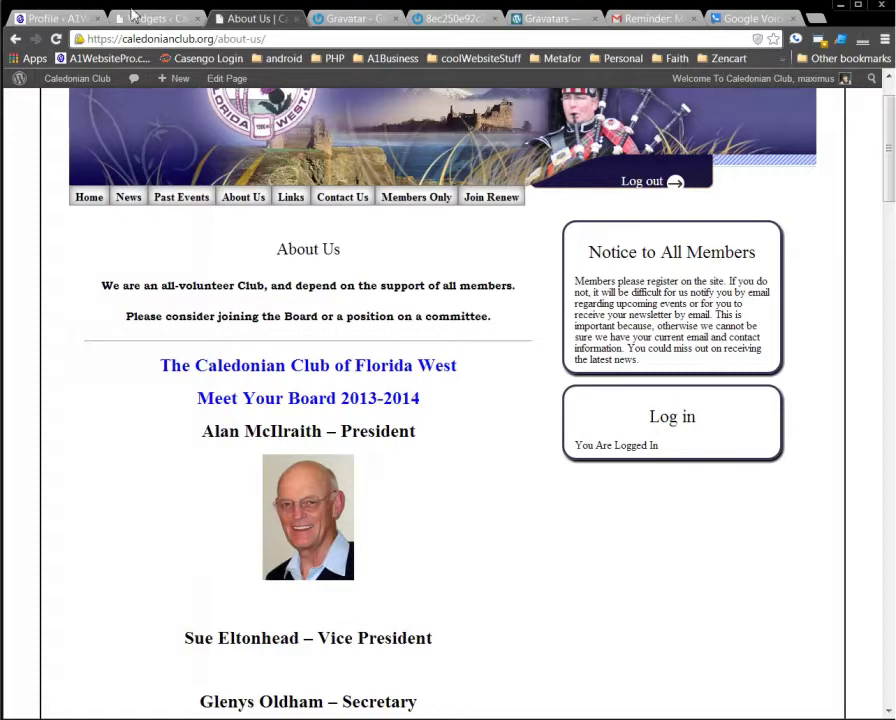
# Step: Return to the Widgets page and delete the Log in text widget from the Sidebar Widget Area
pyautogui.click(140, 20)
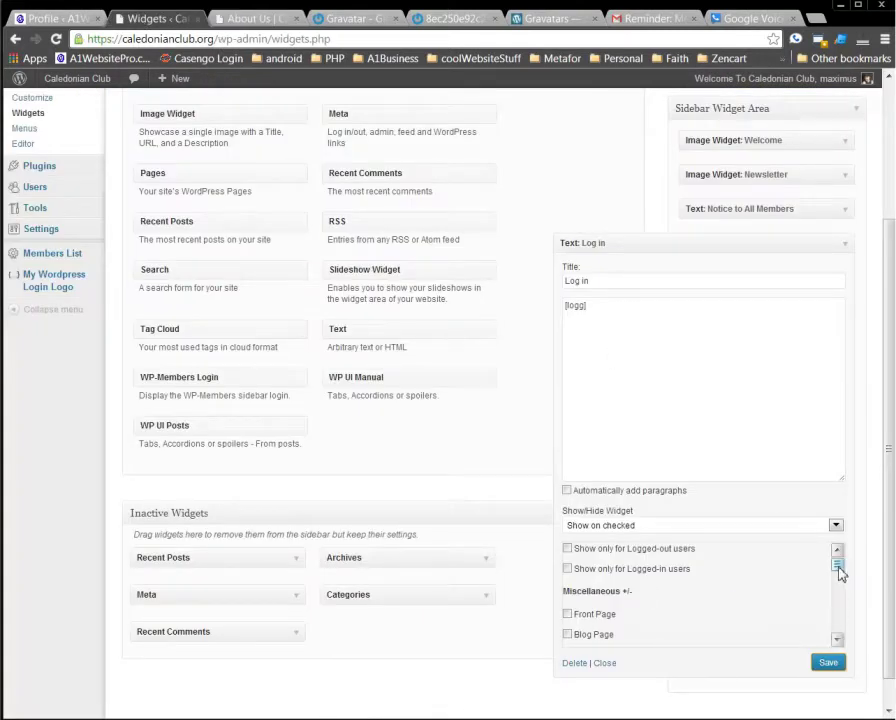
pyautogui.moveTo(840, 572); pyautogui.dragTo(841, 581)
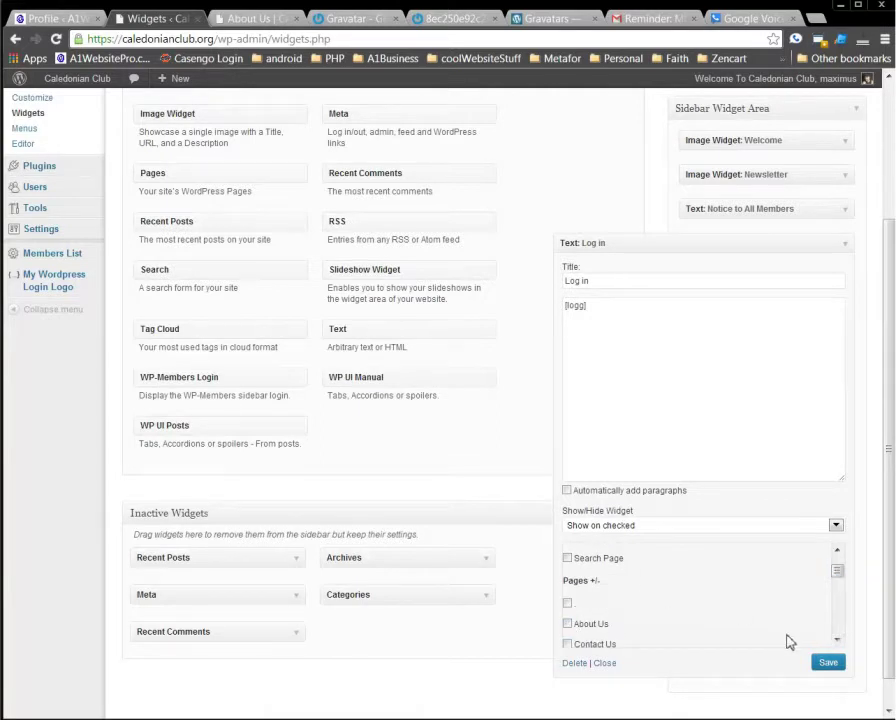
pyautogui.click(577, 664)
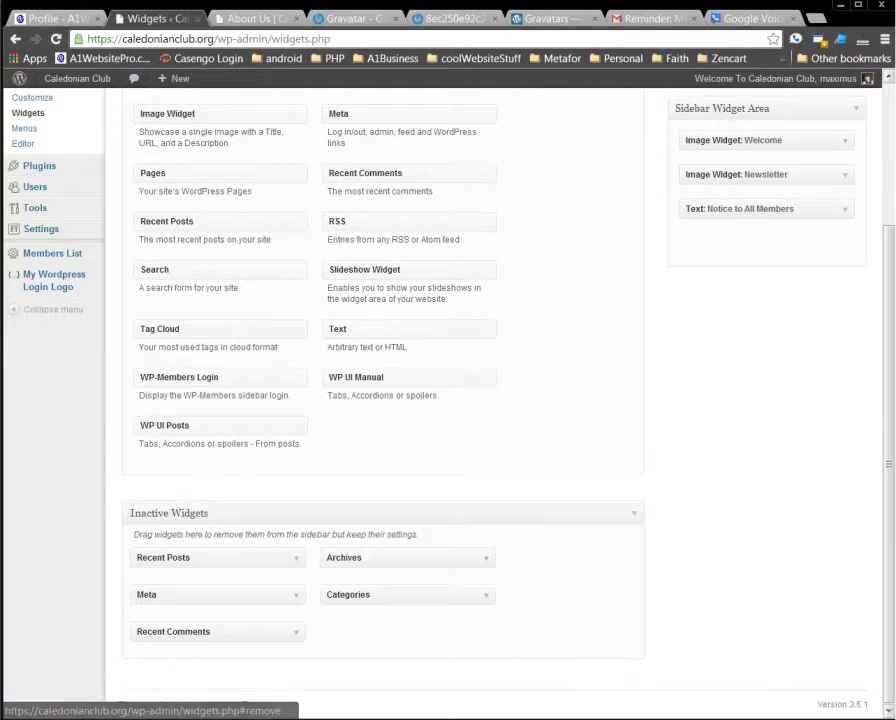
# Step: Open the Welcome widget's visibility settings and check the sidebar boxes on the live About Us page
pyautogui.click(845, 145)
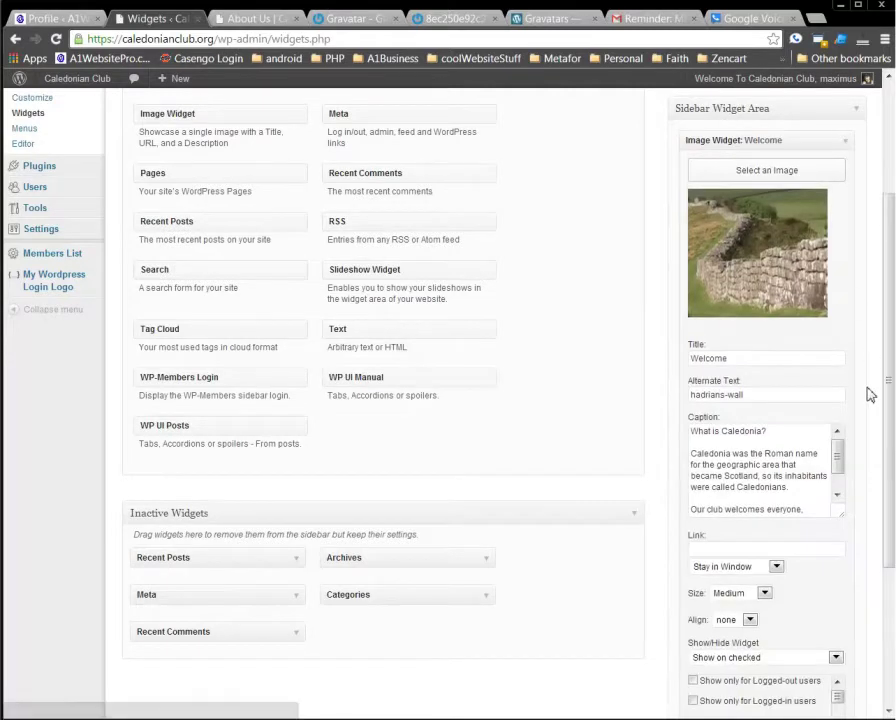
pyautogui.moveTo(888, 401); pyautogui.dragTo(888, 520)
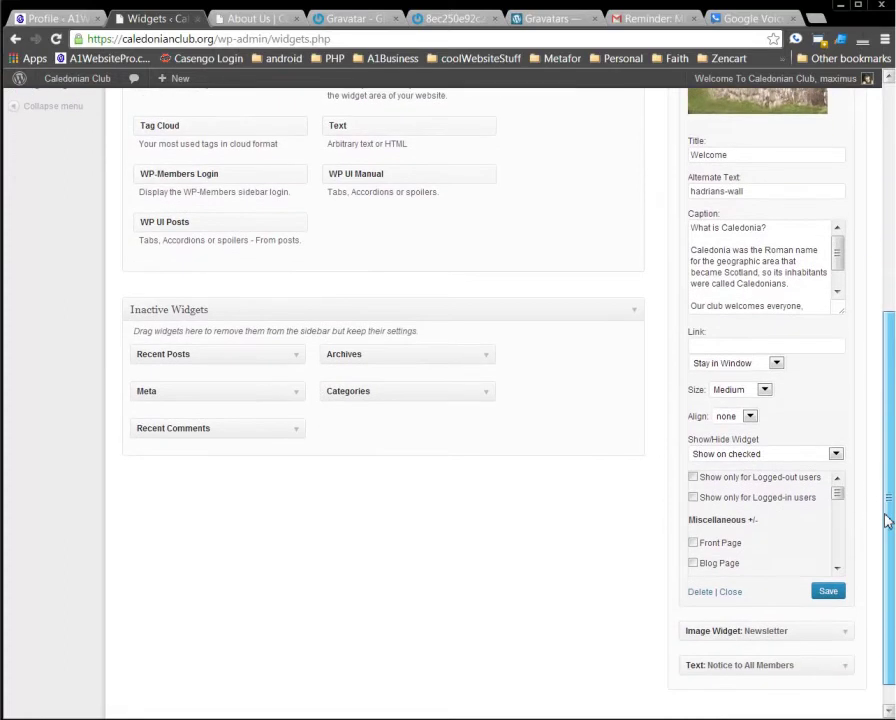
pyautogui.hotkey('ctrl', 'Tab')
pyautogui.moveTo(652, 522); pyautogui.dragTo(700, 546)
pyautogui.scroll(-3, 701, 559)
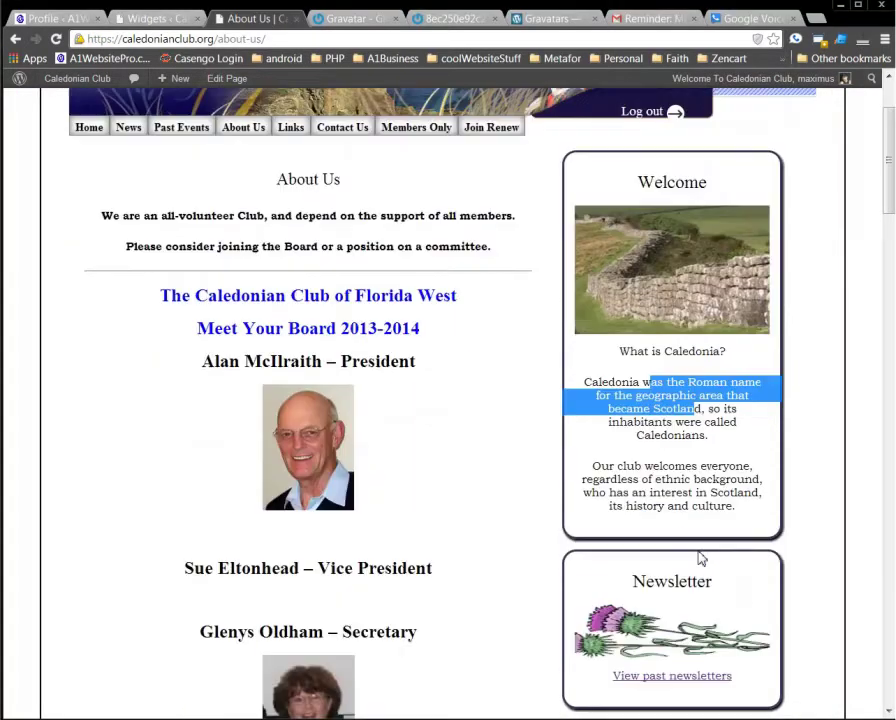
pyautogui.scroll(3, 700, 555)
# Step: Back on the Widgets page, reopen the Welcome widget and review its Show/Hide Widget choices, keeping Hide on checked
pyautogui.click(125, 14)
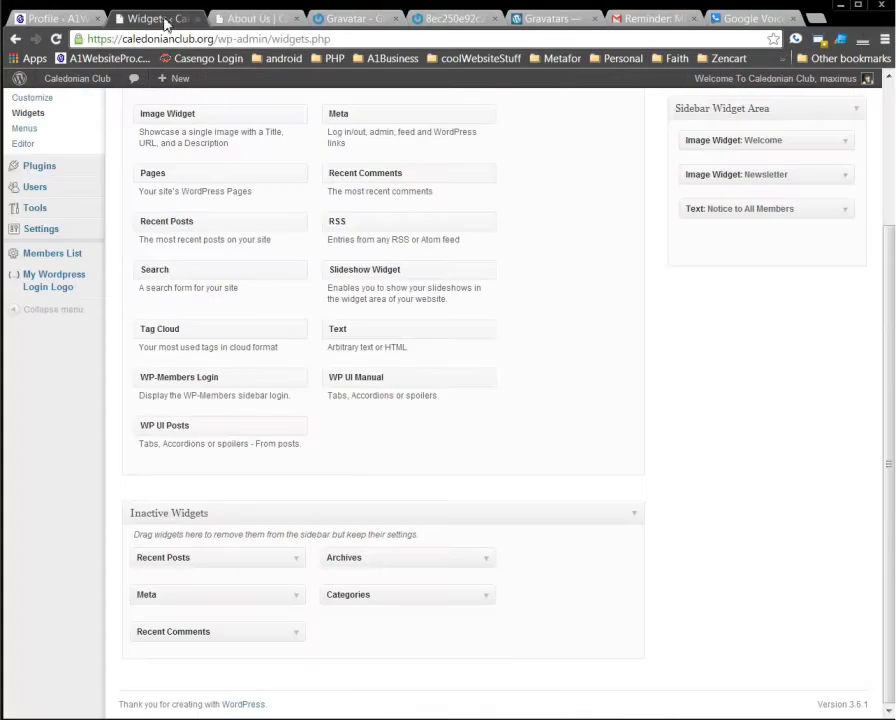
pyautogui.scroll(3, 705, 380)
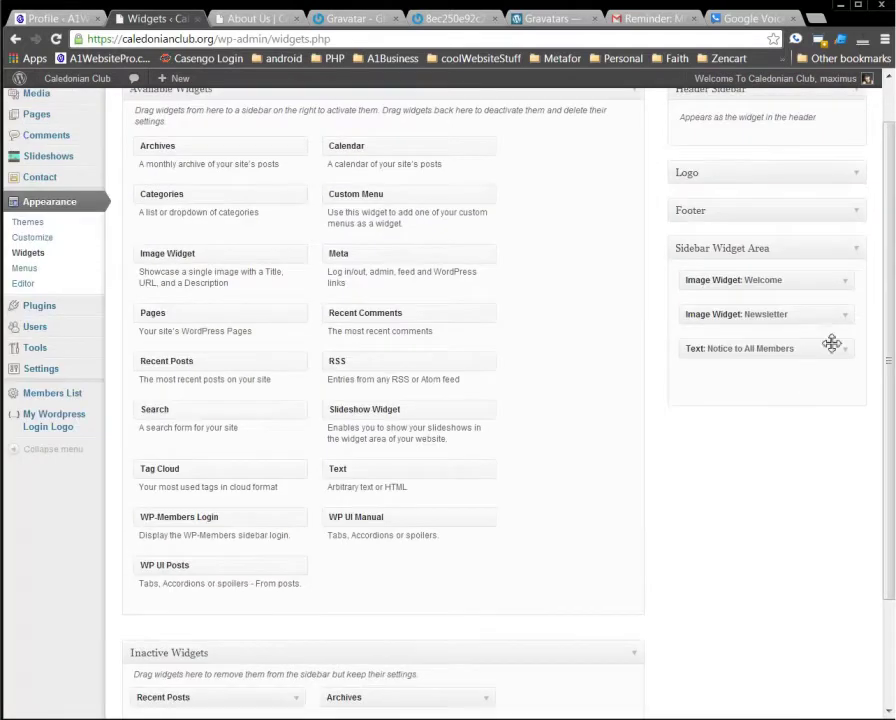
pyautogui.scroll(1, 844, 340)
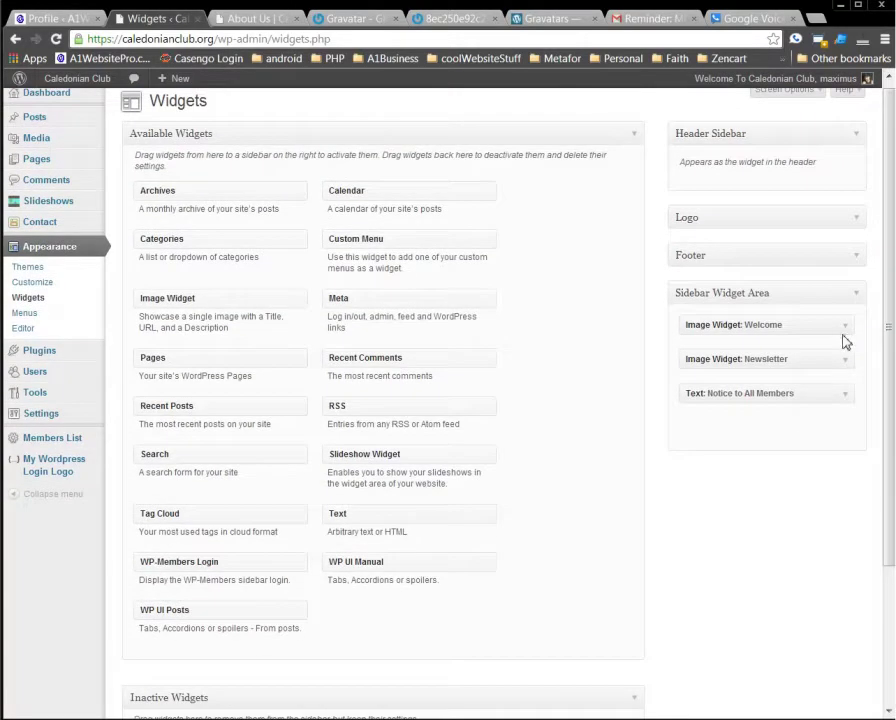
pyautogui.click(844, 331)
pyautogui.scroll(-6, 844, 440)
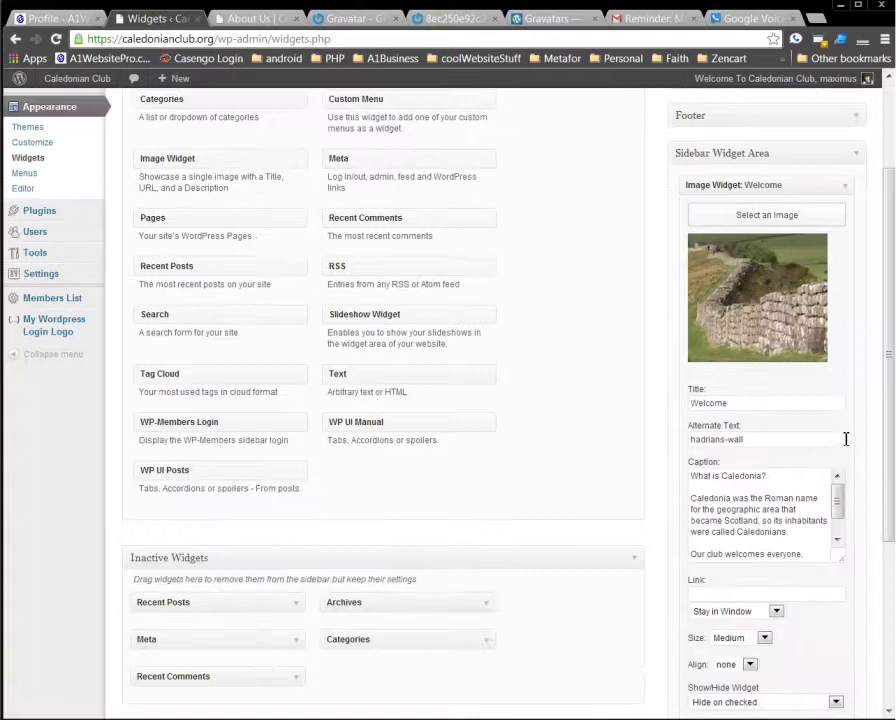
pyautogui.moveTo(888, 426); pyautogui.dragTo(882, 481)
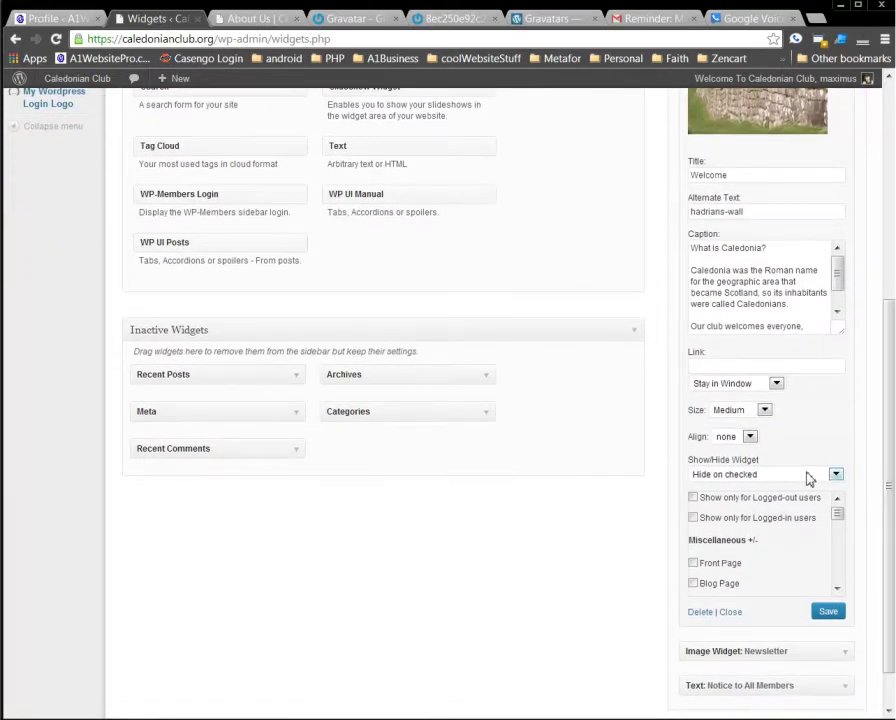
pyautogui.click(809, 478)
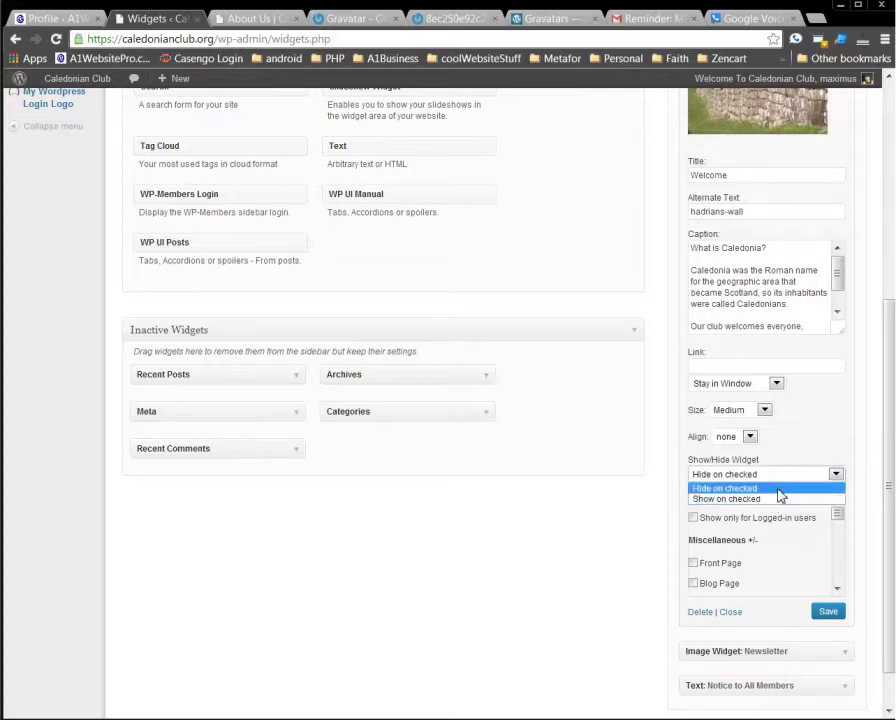
pyautogui.click(780, 489)
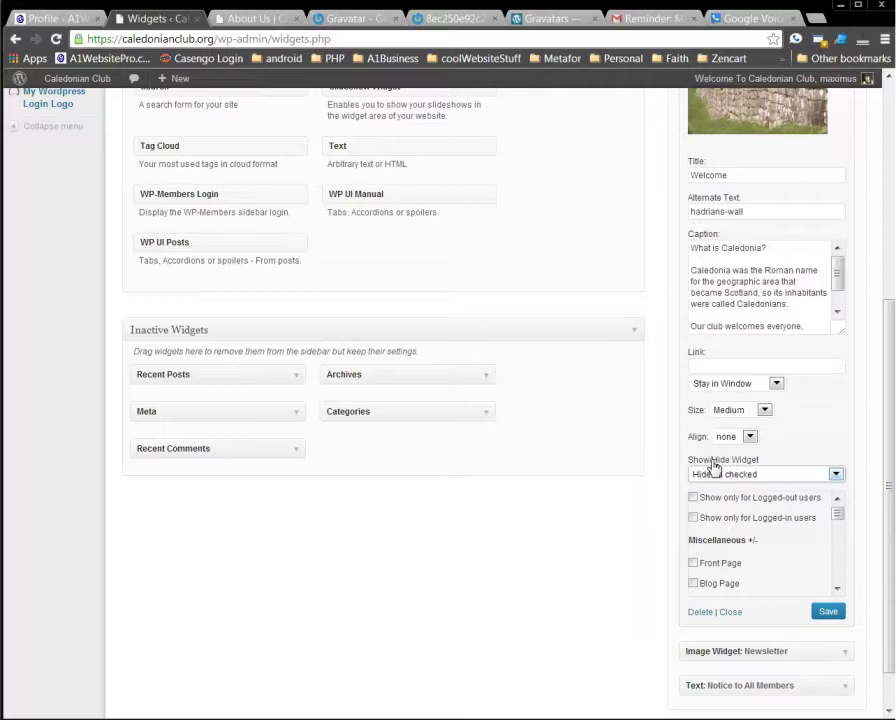
# Step: Try the Welcome widget's Show/Hide choices, ending on Hide on checked, and select Front Page and Blog Page
pyautogui.click(788, 480)
pyautogui.click(768, 499)
pyautogui.click(772, 480)
pyautogui.click(768, 487)
pyautogui.click(694, 564)
pyautogui.click(694, 584)
pyautogui.moveTo(840, 522); pyautogui.dragTo(841, 520)
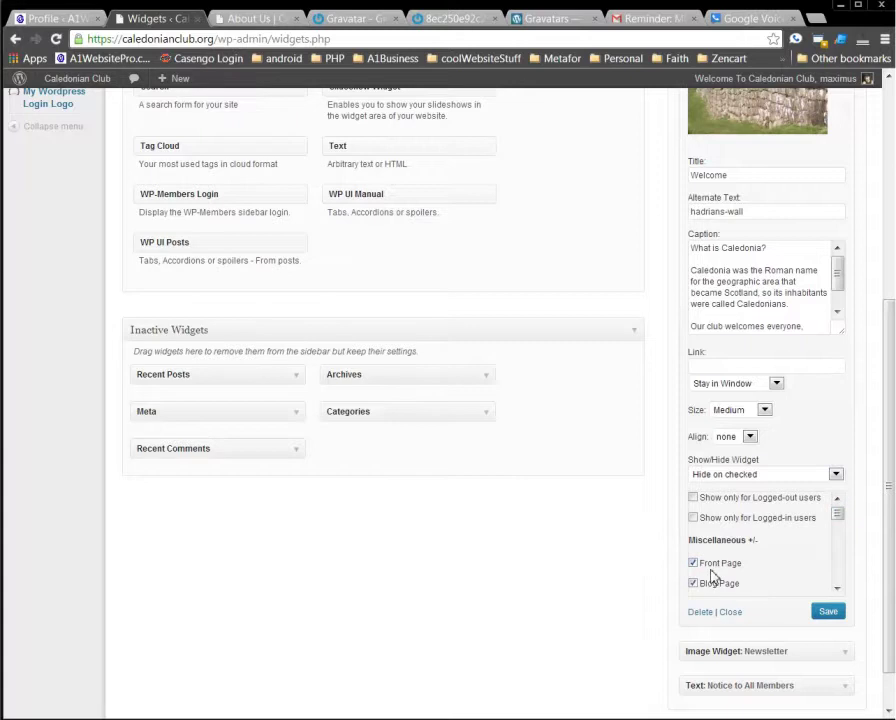
# Step: Switch the Welcome widget to Show on checked and clear the Front Page and Blog Page selections
pyautogui.click(779, 476)
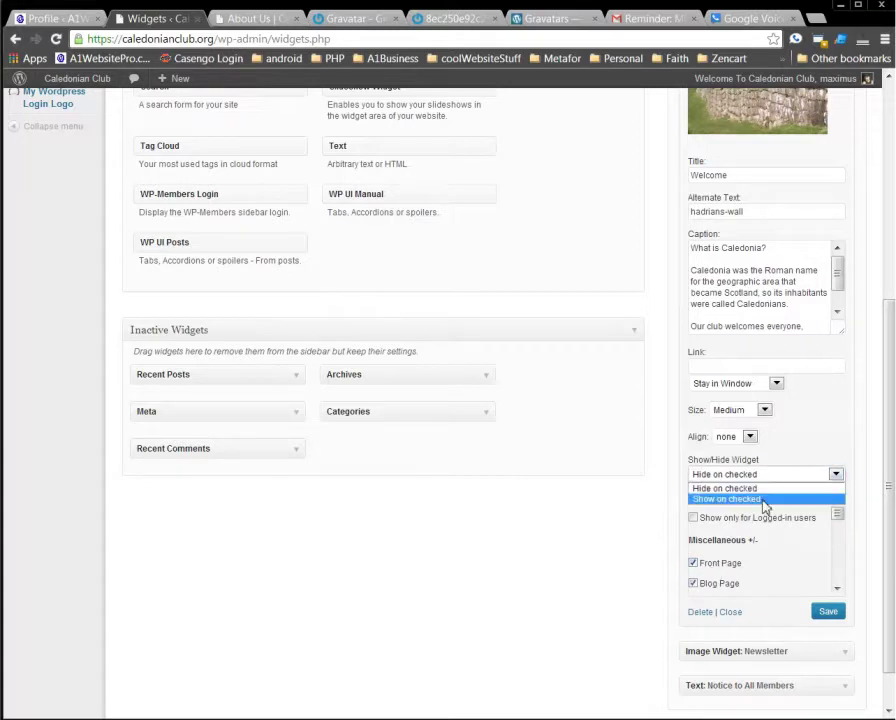
pyautogui.click(763, 503)
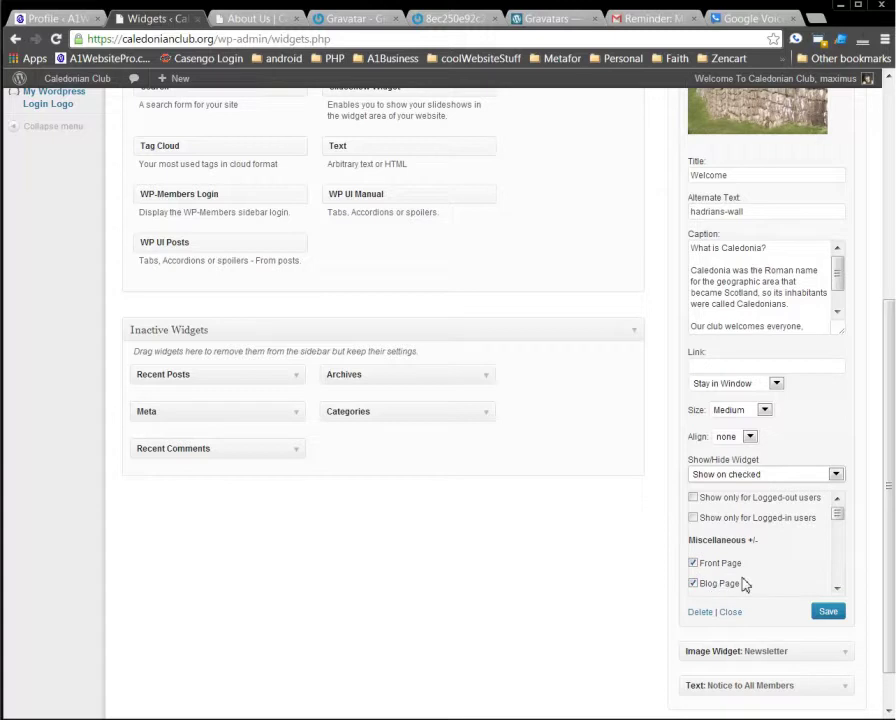
pyautogui.click(694, 564)
pyautogui.click(694, 585)
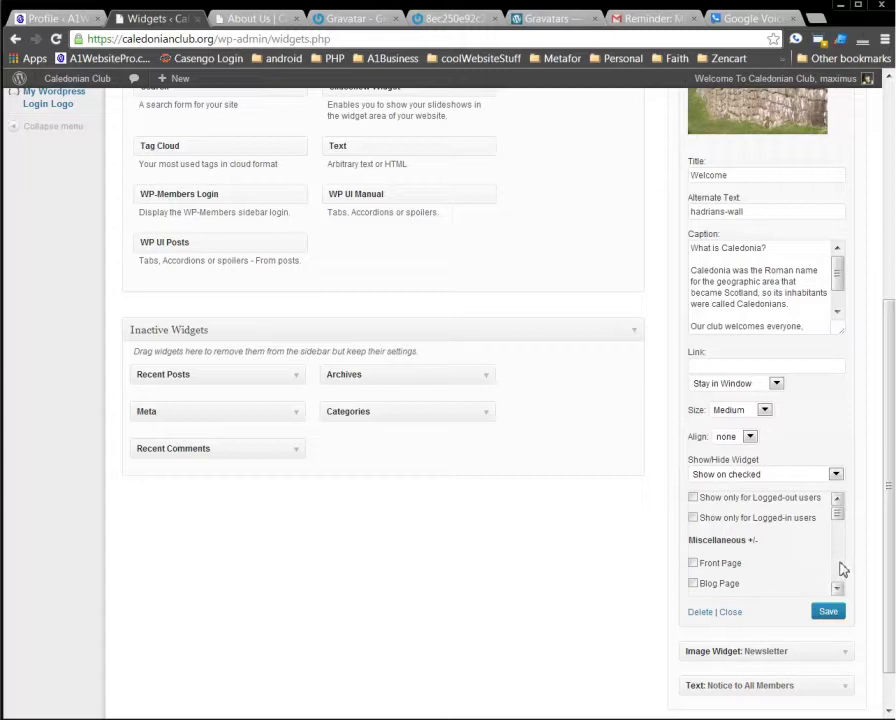
# Step: Look through the Welcome widget's whole list of pages and categories, then close the widget
pyautogui.moveTo(842, 530); pyautogui.dragTo(838, 588)
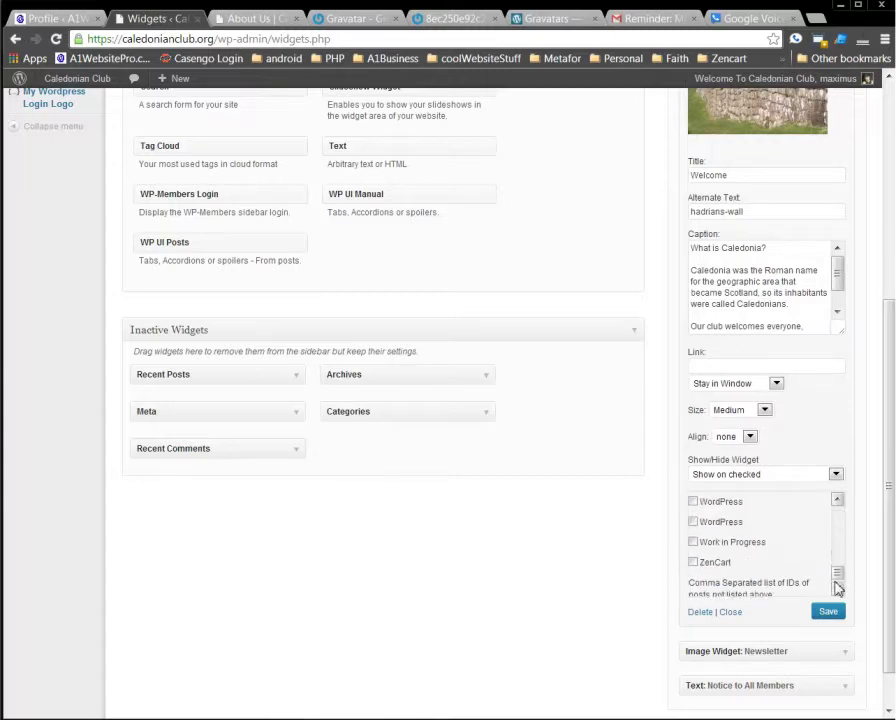
pyautogui.scroll(2, 842, 531)
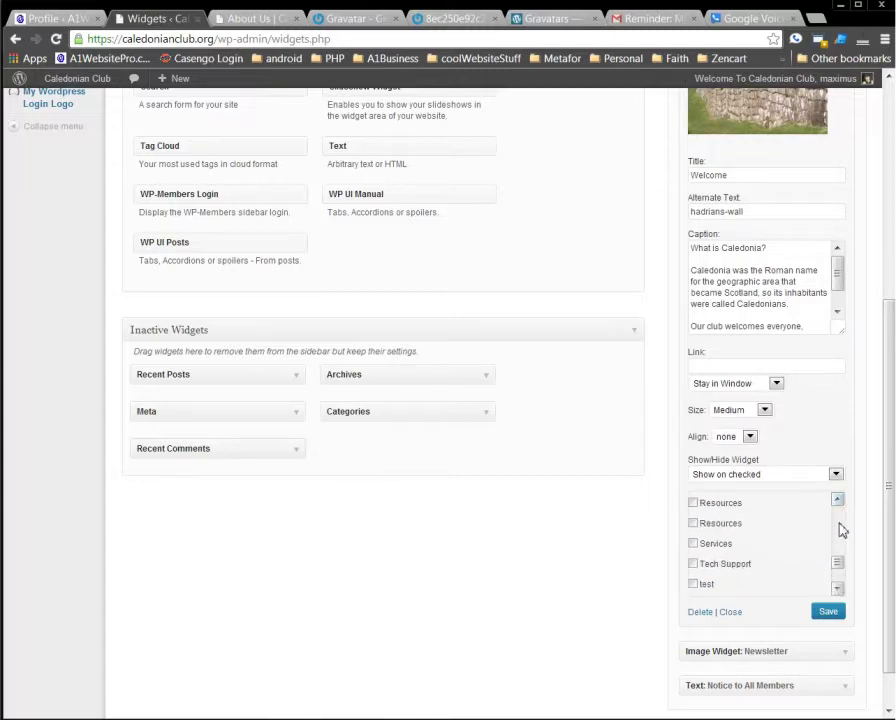
pyautogui.scroll(3, 842, 531)
pyautogui.moveTo(842, 530); pyautogui.dragTo(848, 500)
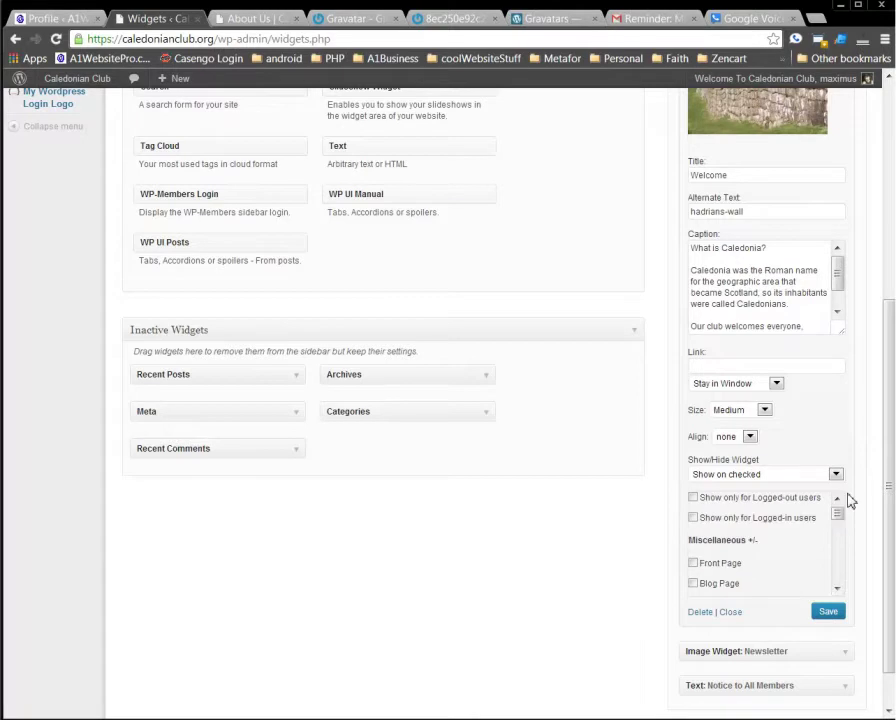
pyautogui.click(731, 613)
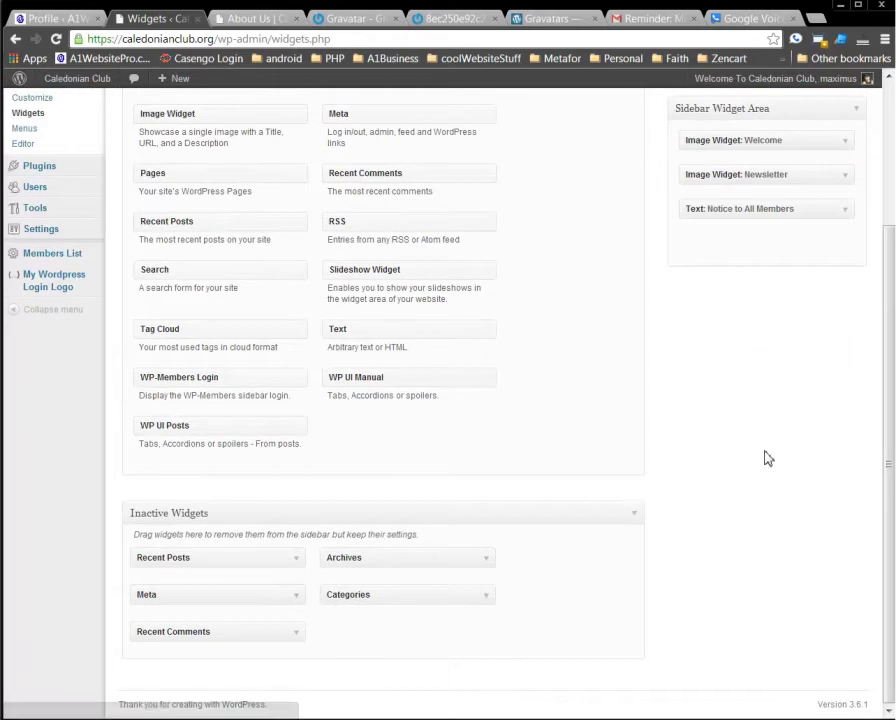
pyautogui.scroll(3, 775, 430)
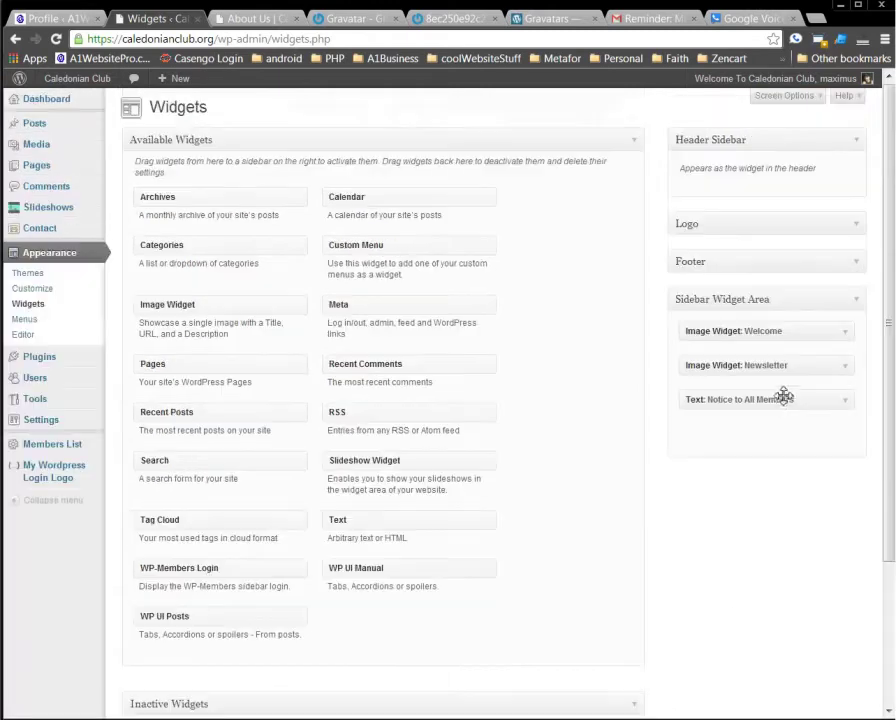
# Step: Reopen the Welcome widget, select the page named "." under Pages with Show on checked, and save it
pyautogui.click(845, 335)
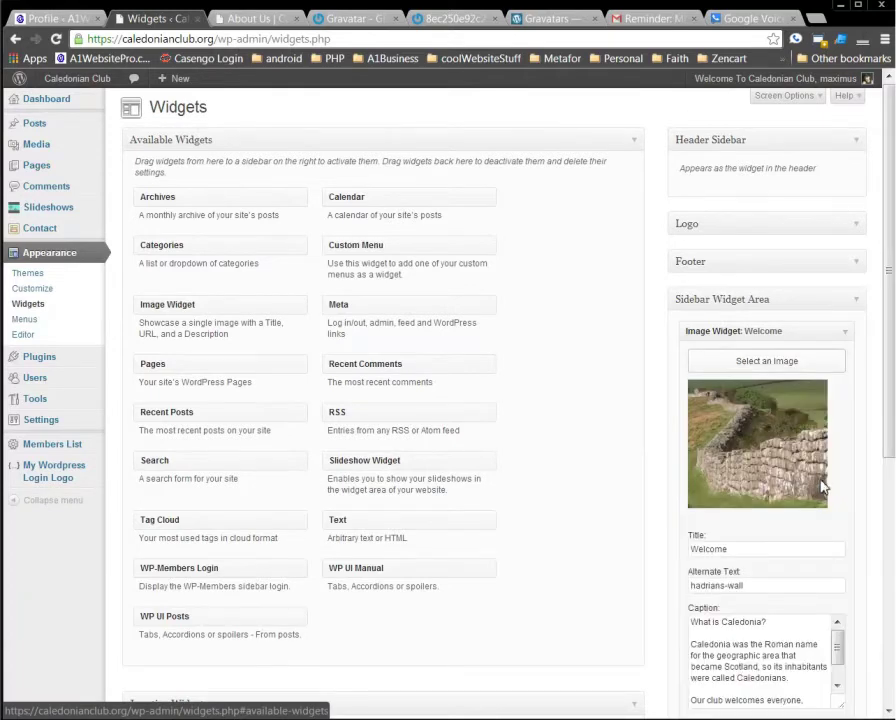
pyautogui.scroll(-3, 869, 451)
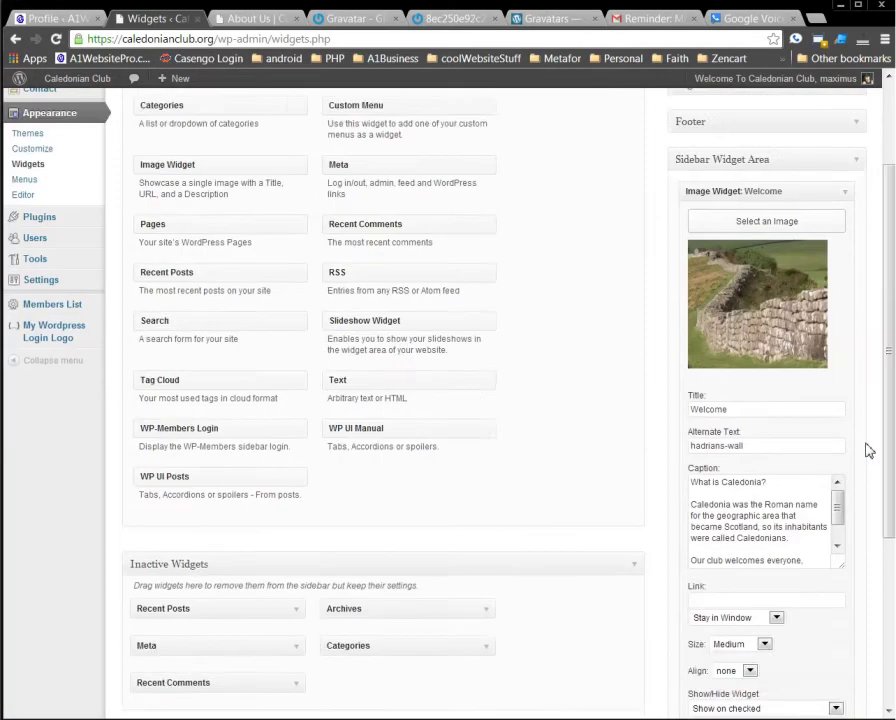
pyautogui.scroll(-5, 869, 451)
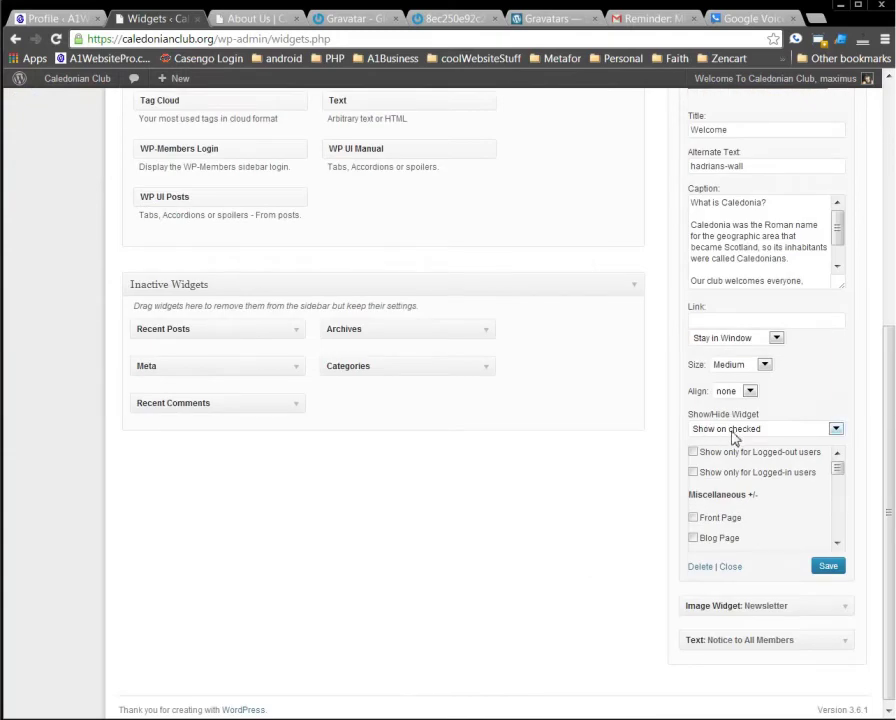
pyautogui.scroll(4, 864, 334)
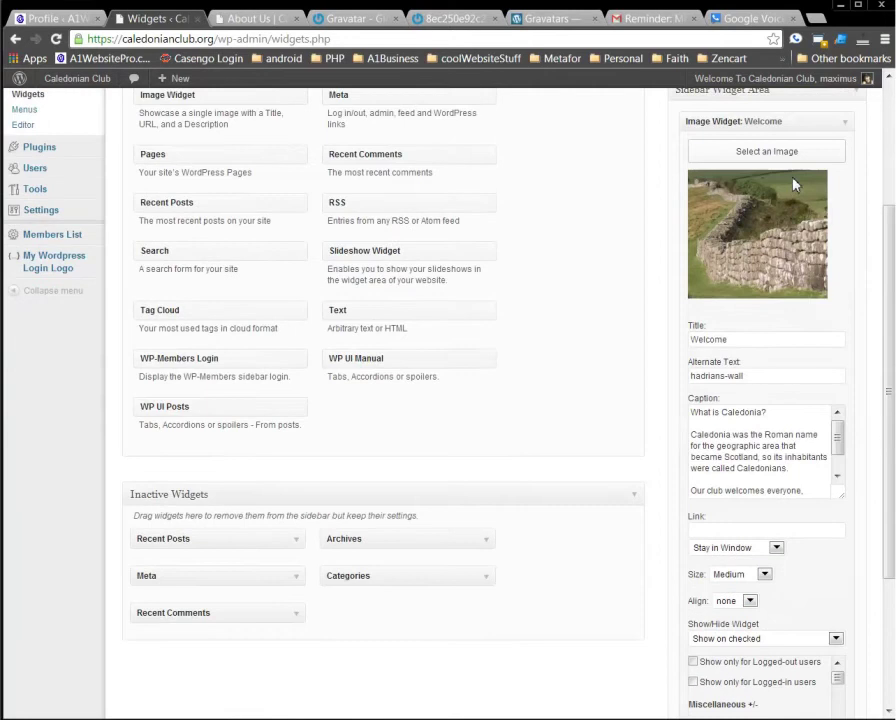
pyautogui.scroll(-3, 853, 430)
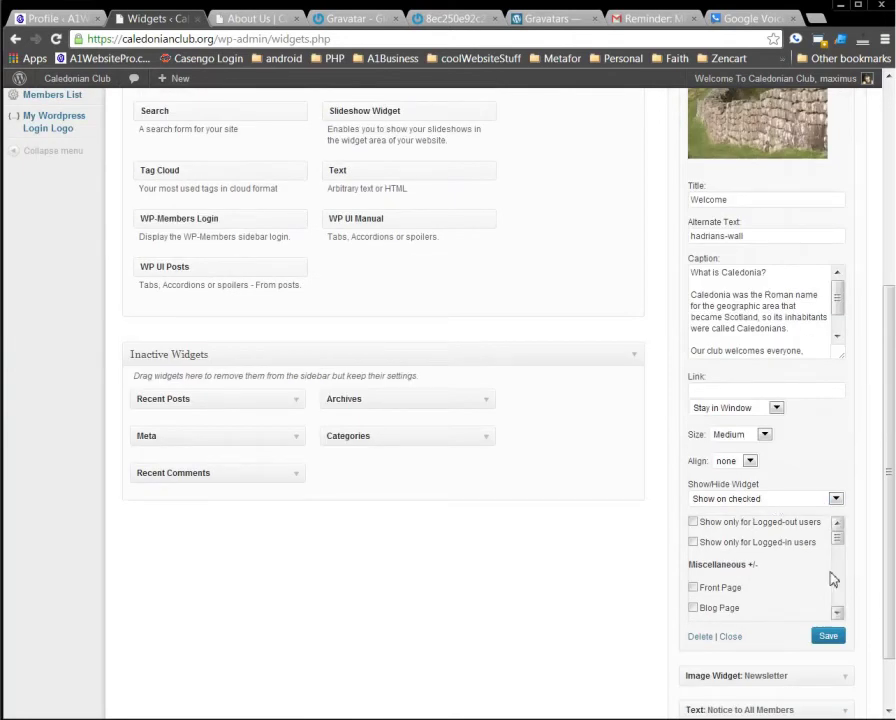
pyautogui.scroll(-2, 838, 592)
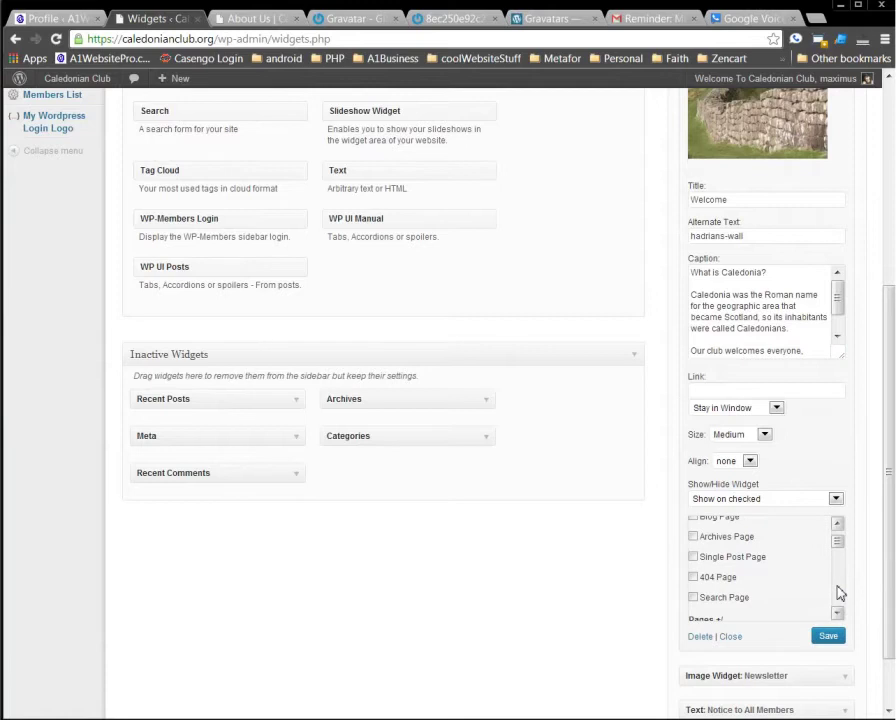
pyautogui.scroll(-2, 838, 592)
pyautogui.click(694, 551)
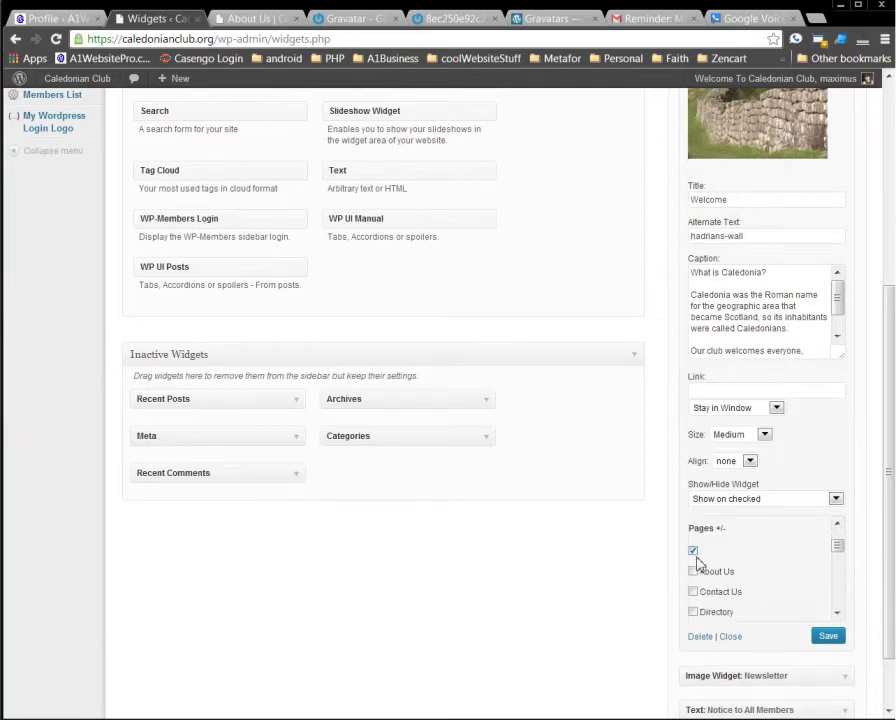
pyautogui.click(826, 641)
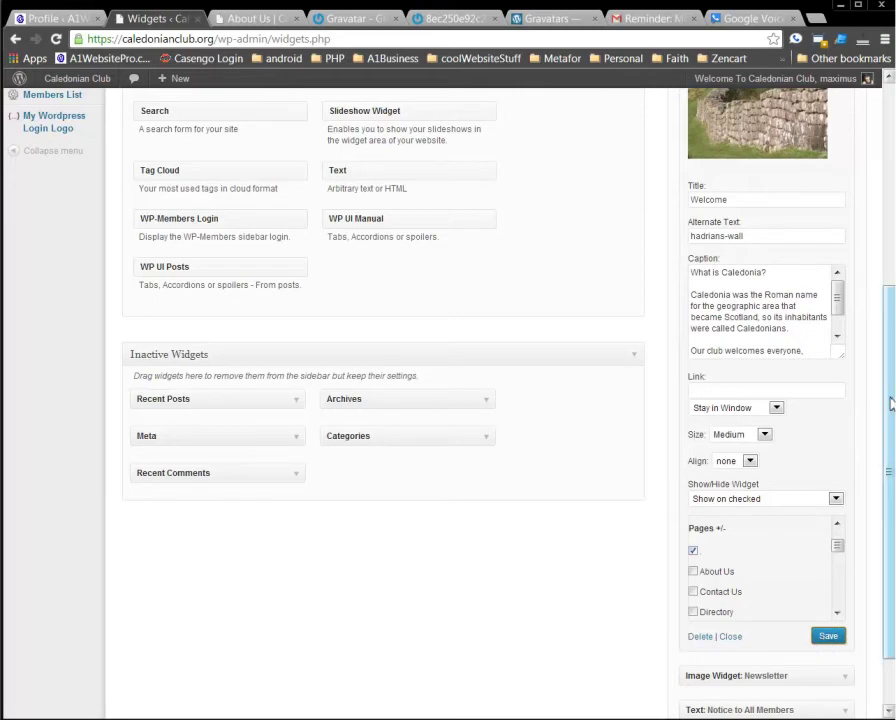
# Step: Keep the Welcome widget on Show on checked and clear the selection of the page named "."
pyautogui.scroll(1, 890, 346)
pyautogui.scroll(1, 790, 285)
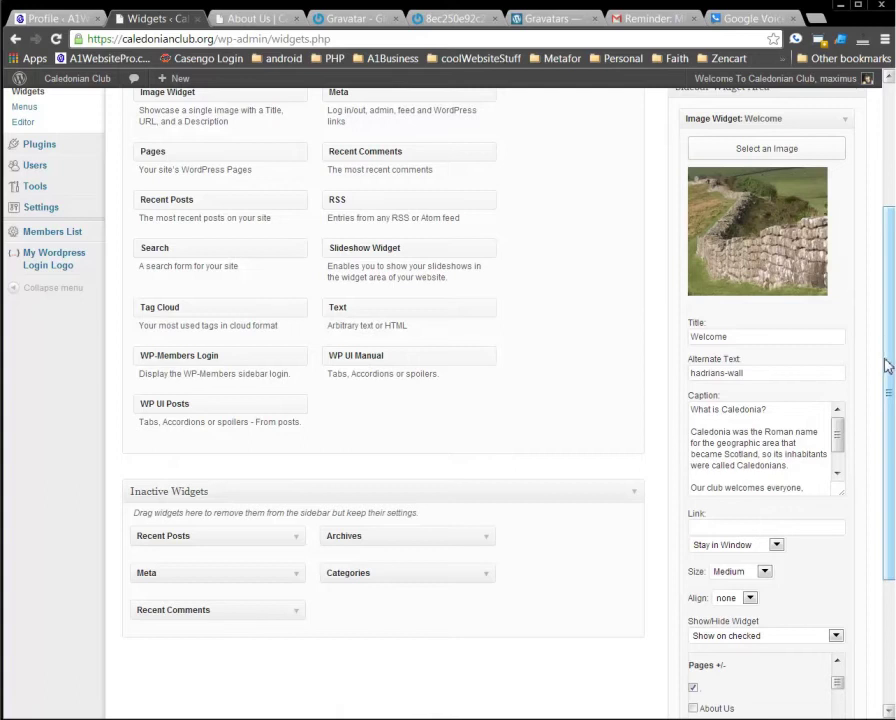
pyautogui.moveTo(888, 366); pyautogui.dragTo(835, 484)
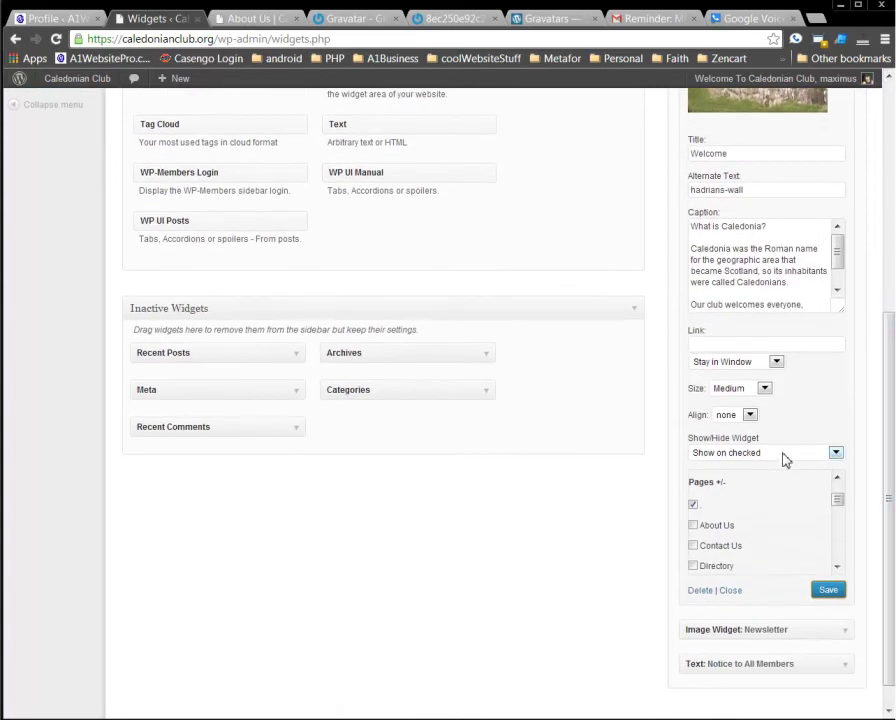
pyautogui.click(785, 459)
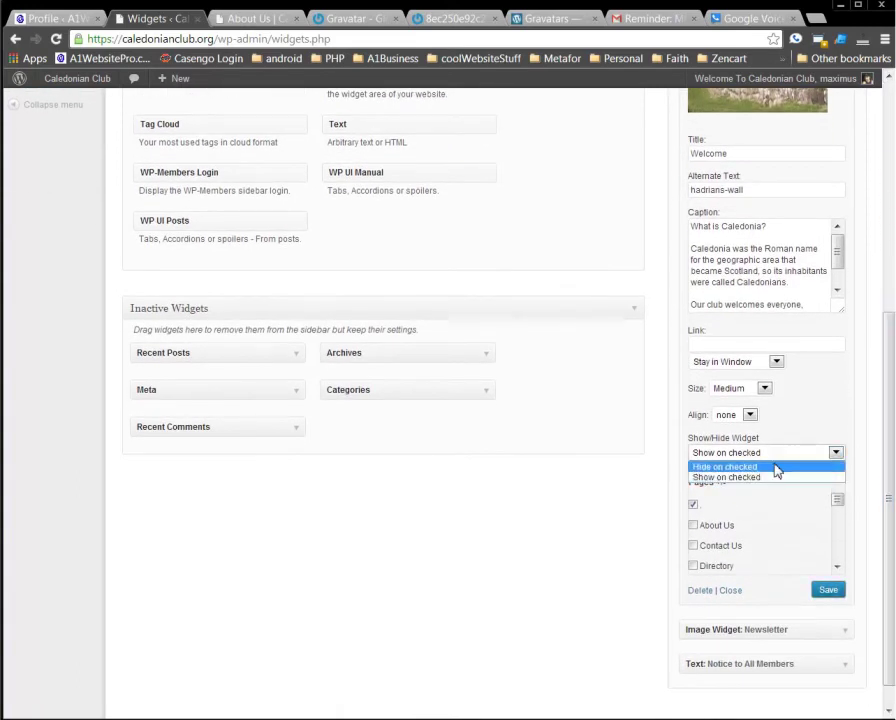
pyautogui.click(776, 479)
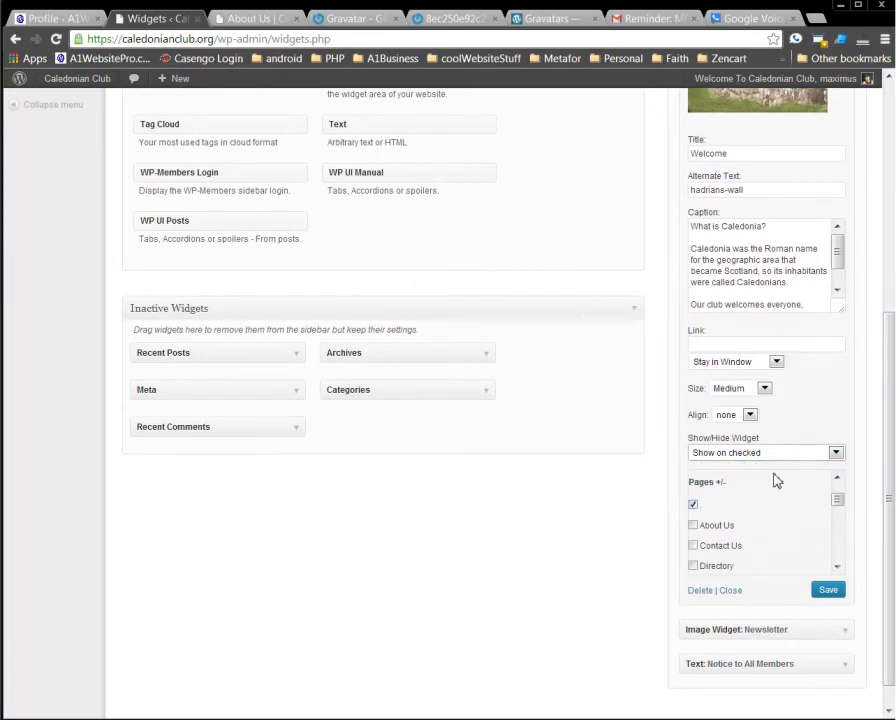
pyautogui.click(694, 505)
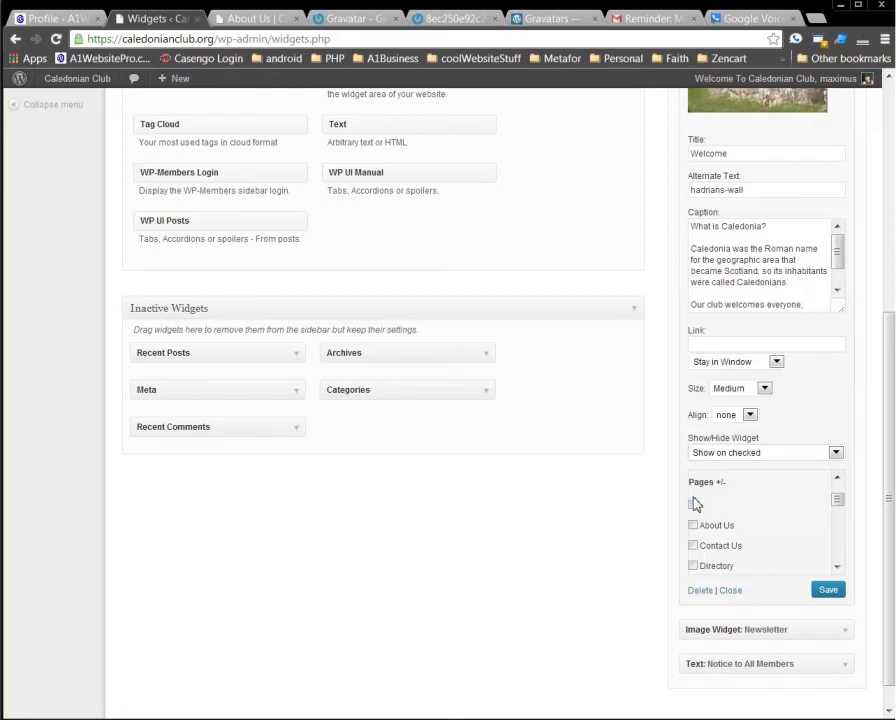